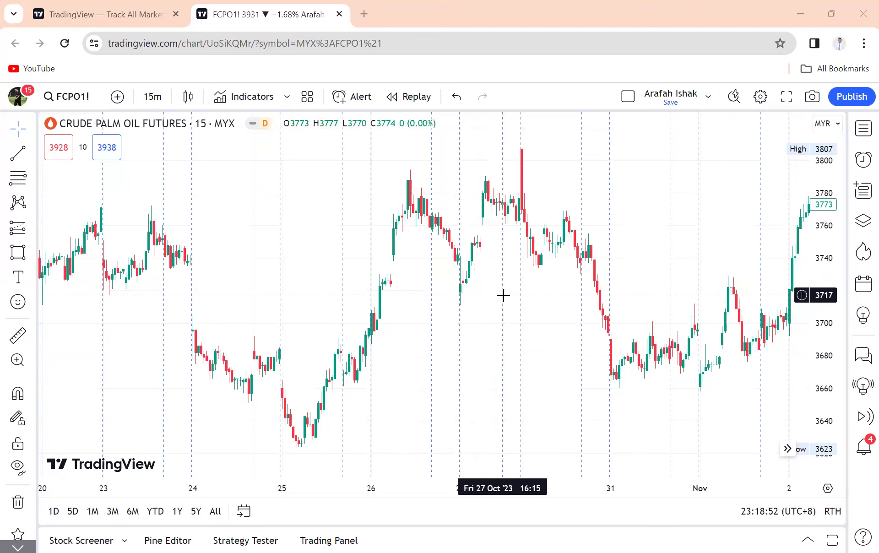
# Step: Change the FCPO1! chart interval from 15 minutes to 1 day
pyautogui.scroll(-2, 516, 292)
pyautogui.scroll(2, 517, 292)
pyautogui.scroll(1, 517, 292)
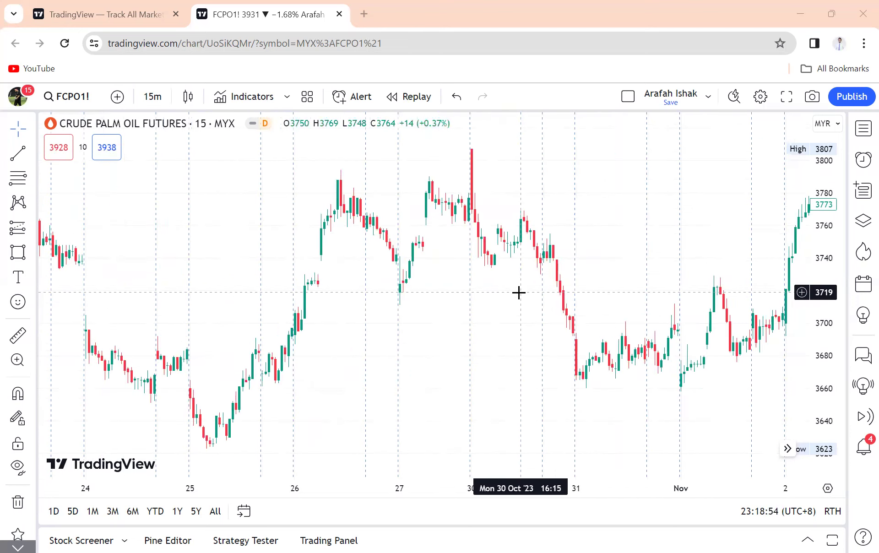
pyautogui.scroll(-1, 515, 291)
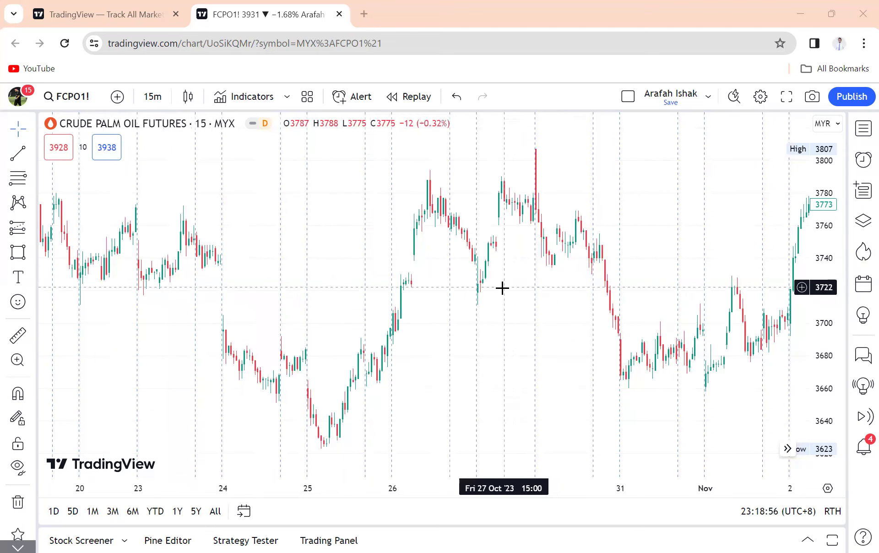
pyautogui.scroll(2, 502, 288)
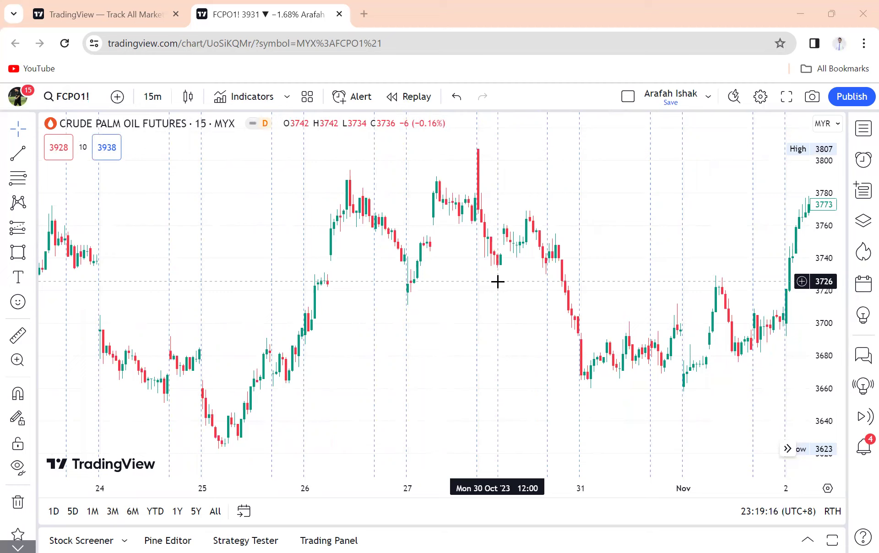
pyautogui.click(153, 97)
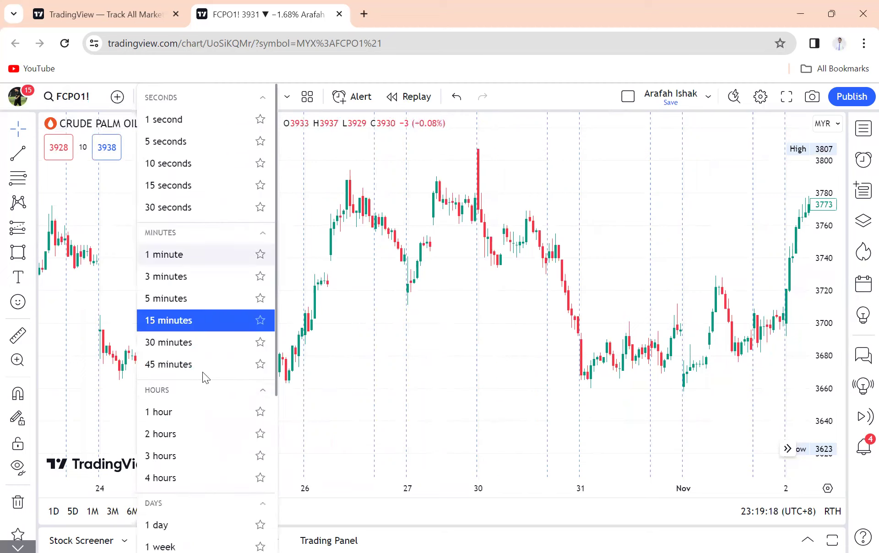
pyautogui.click(206, 517)
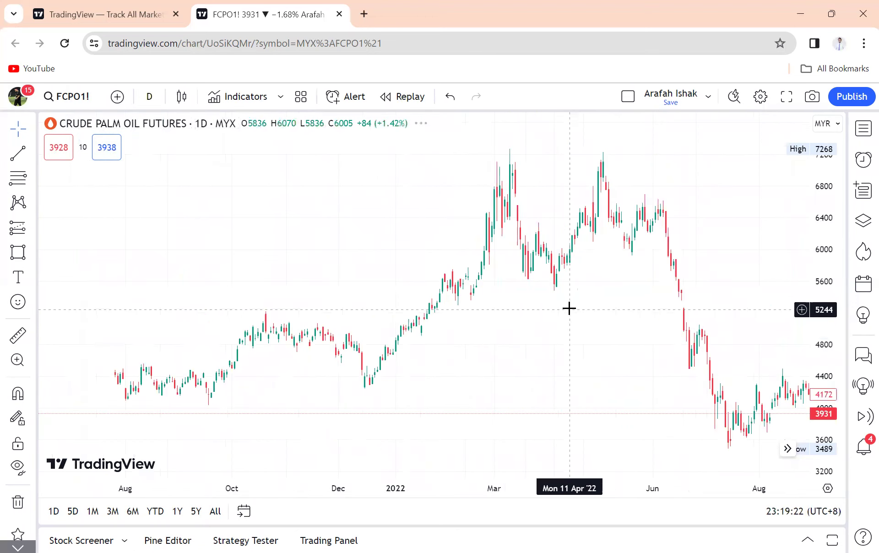
pyautogui.scroll(2, 426, 290)
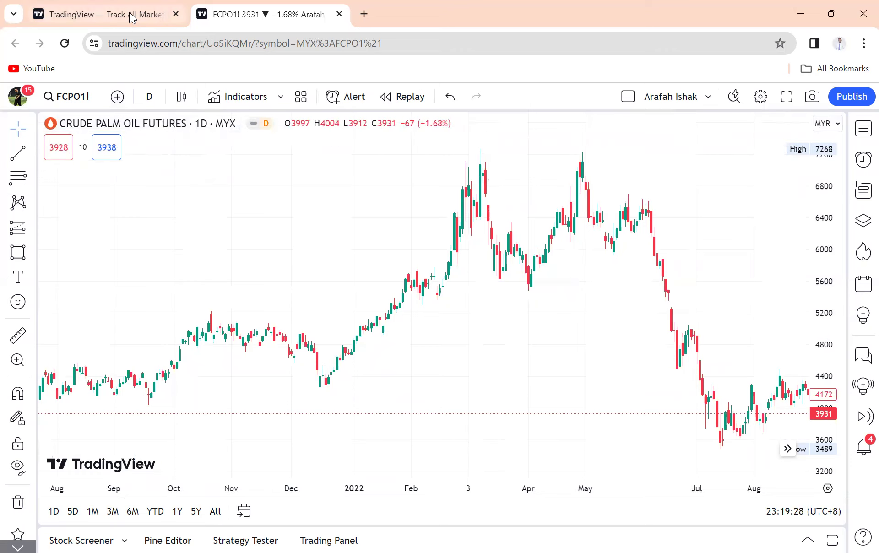
# Step: Glance at the FCPO1! overview page in the other tab, then return to the chart
pyautogui.click(215, 144)
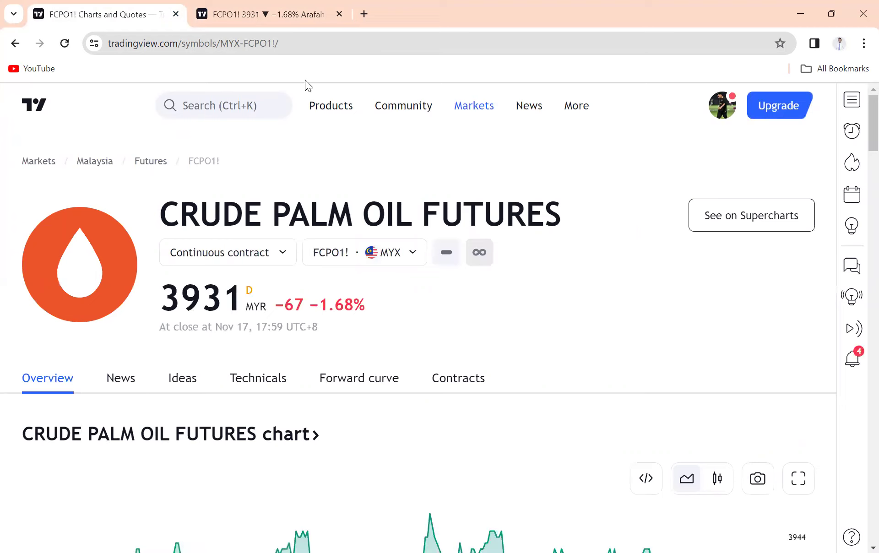
pyautogui.click(230, 21)
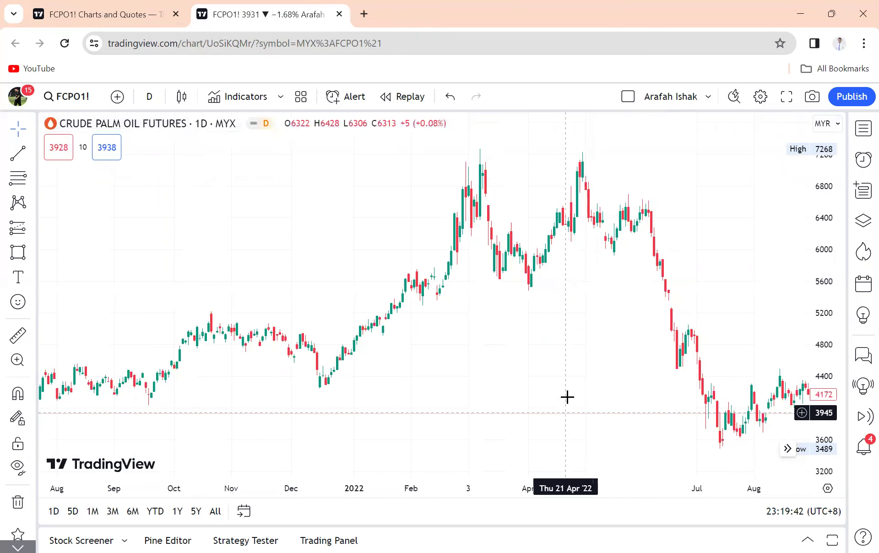
pyautogui.scroll(2, 561, 318)
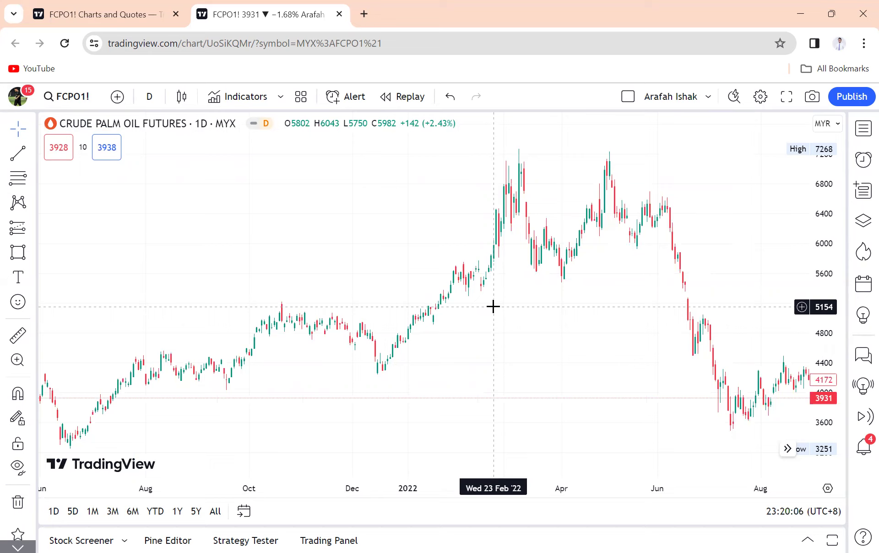
# Step: Search 'smartmcdx' and add the MCDX SmartMoney indicator to the chart
pyautogui.click(249, 100)
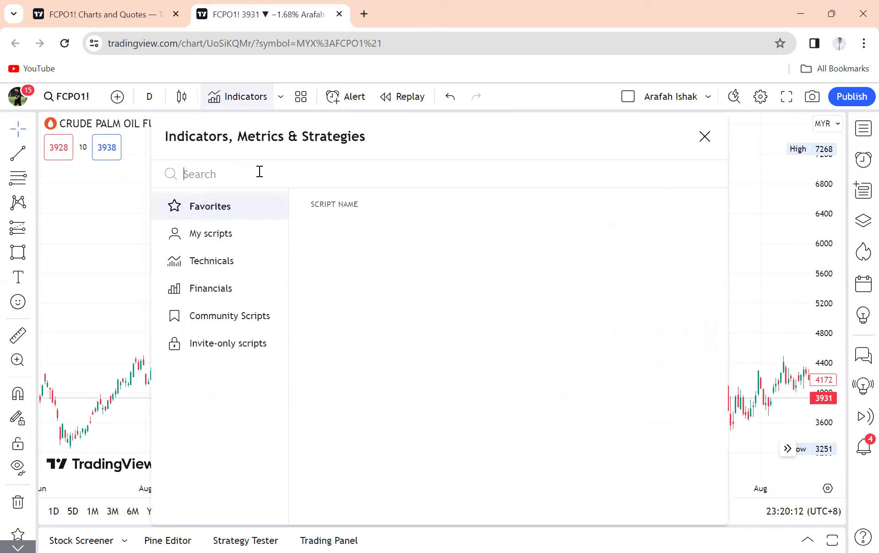
pyautogui.write('srt')
pyautogui.press('BackSpace')
pyautogui.press('BackSpace')
pyautogui.write('ma')
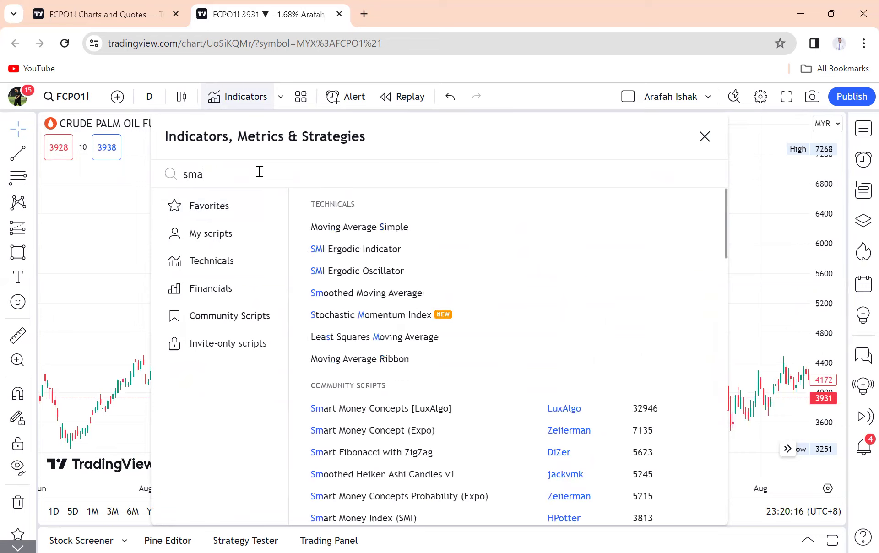
pyautogui.write('rtmcdx')
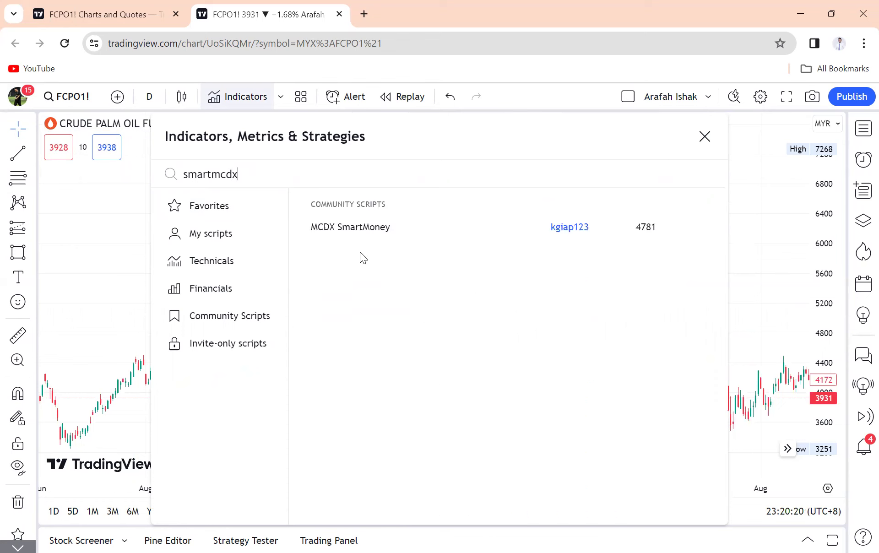
pyautogui.click(350, 231)
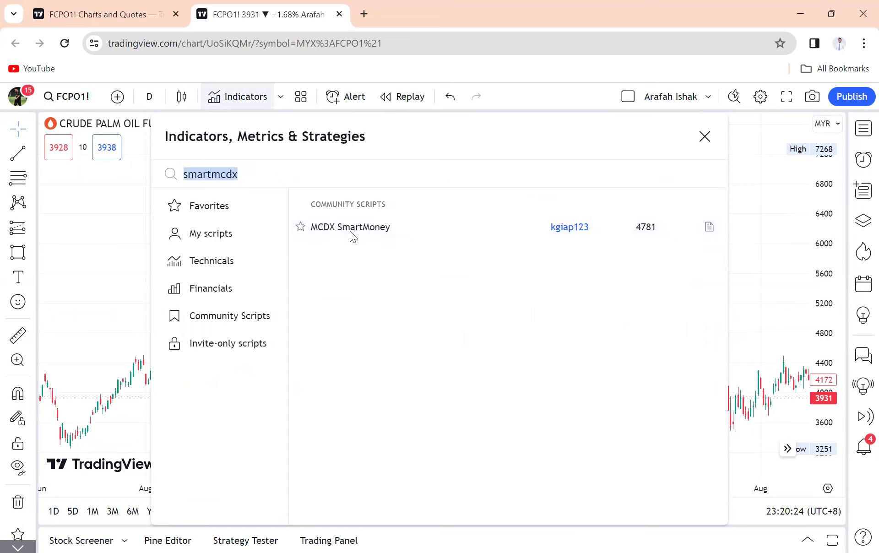
pyautogui.click(86, 226)
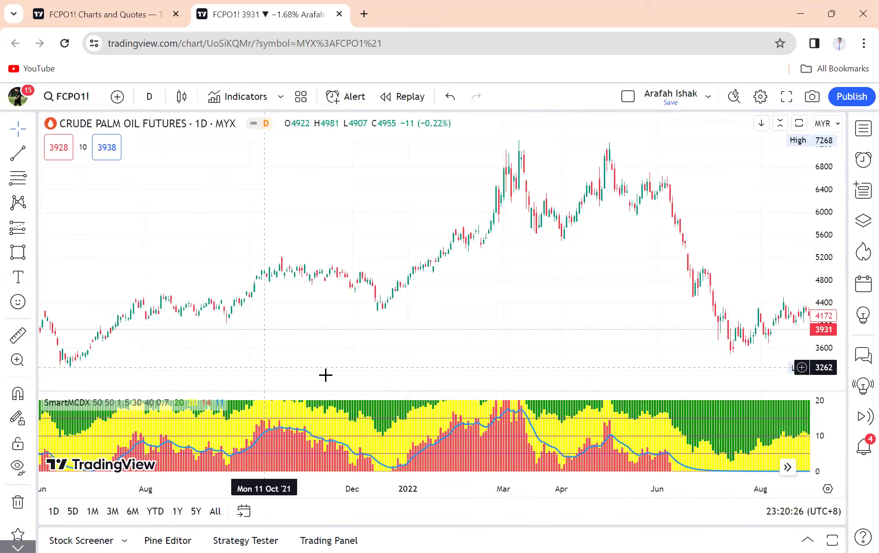
pyautogui.scroll(2, 528, 389)
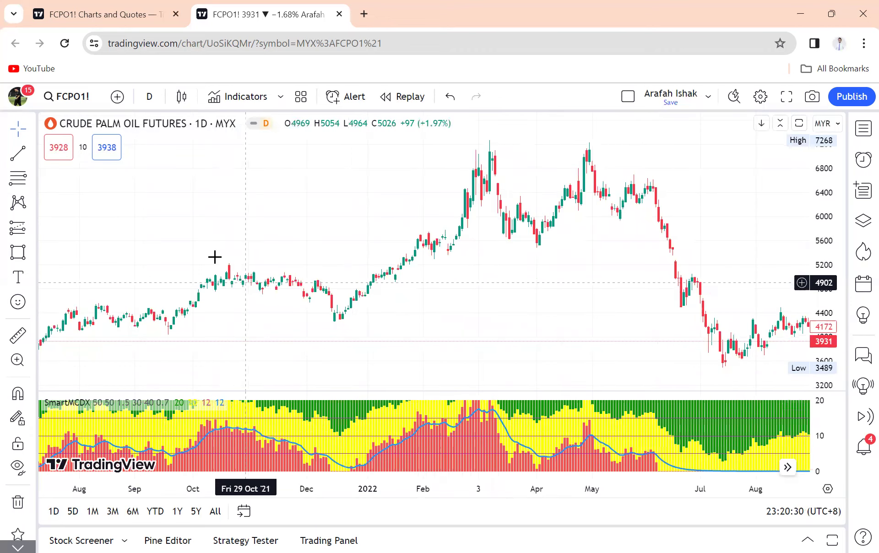
# Step: Search 'moving' and add Moving Average Exponential to the chart
pyautogui.click(236, 105)
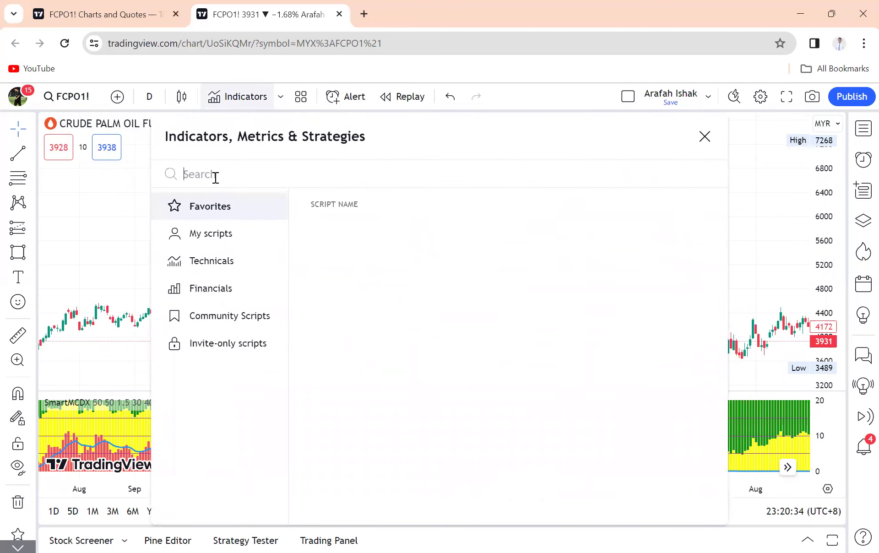
pyautogui.write('m')
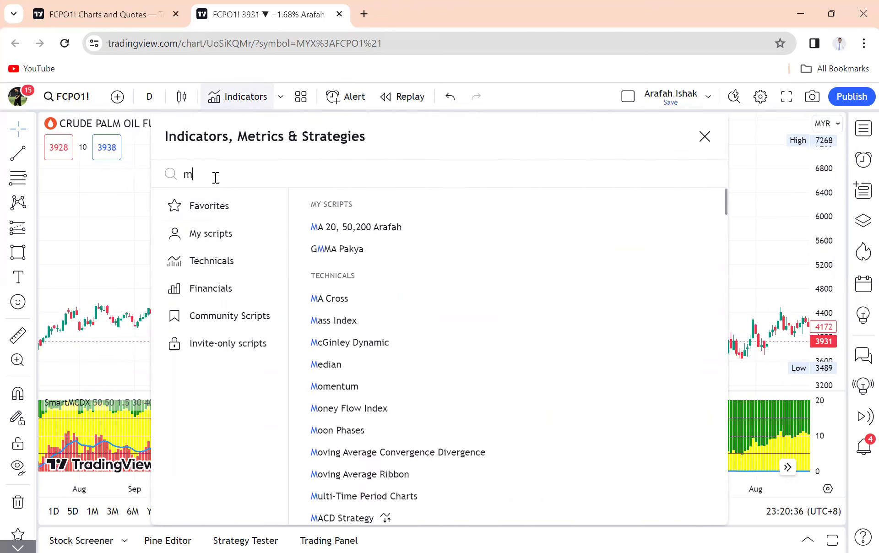
pyautogui.write('oving')
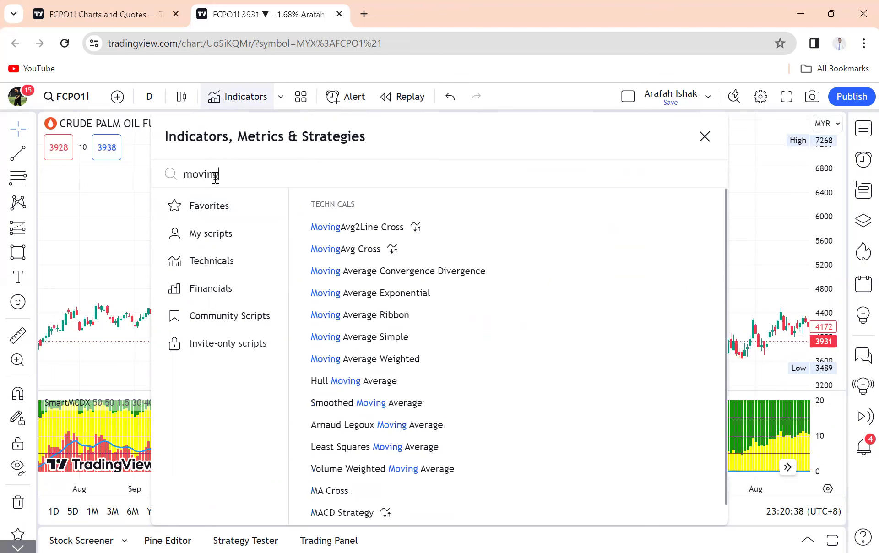
pyautogui.click(387, 298)
pyautogui.click(101, 233)
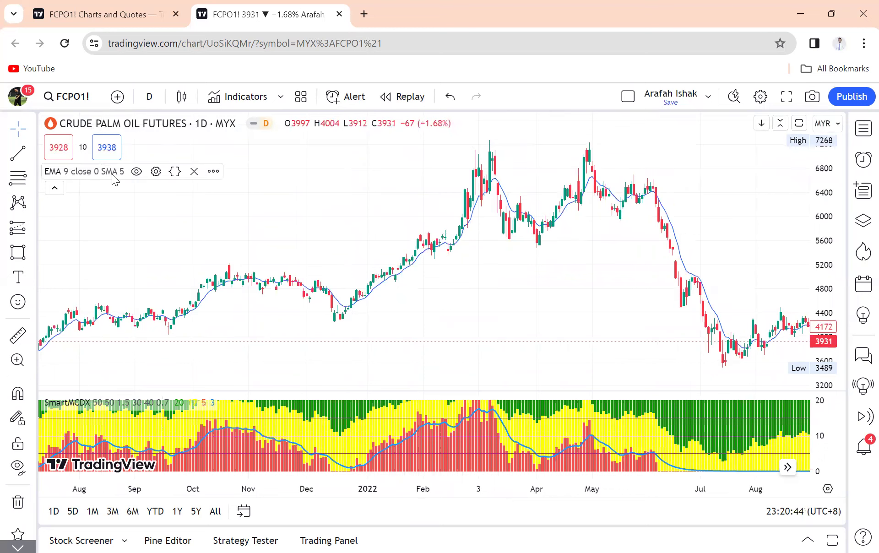
# Step: Apply the saved mcdx indicator template and confirm the EMA length of 33
pyautogui.click(312, 98)
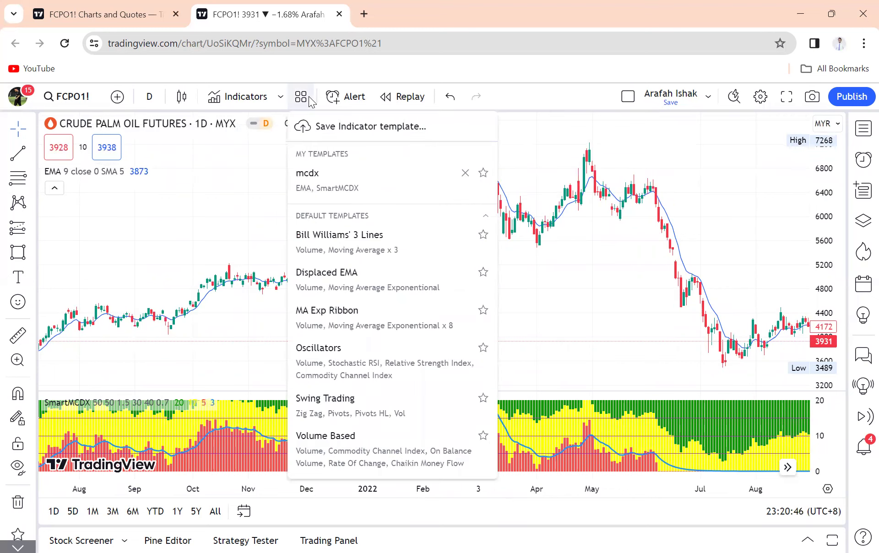
pyautogui.click(316, 176)
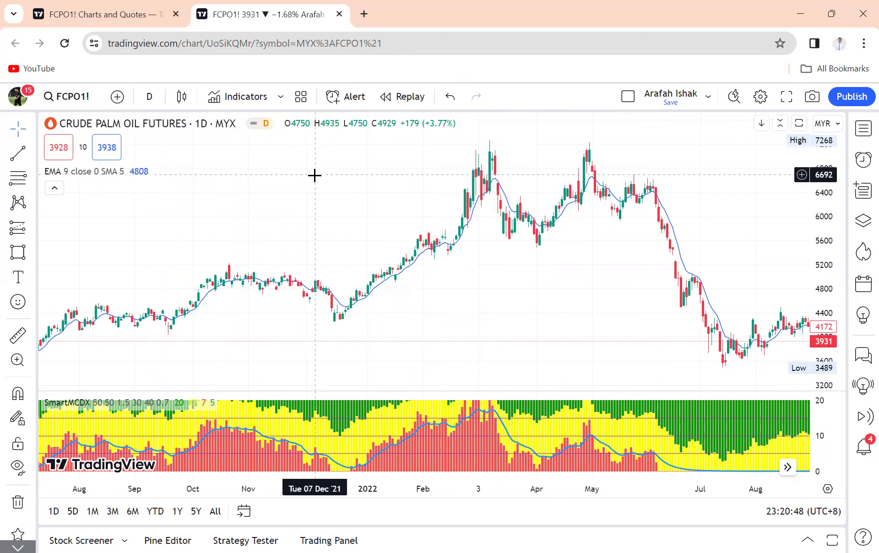
pyautogui.moveTo(105, 178)
pyautogui.click(161, 172)
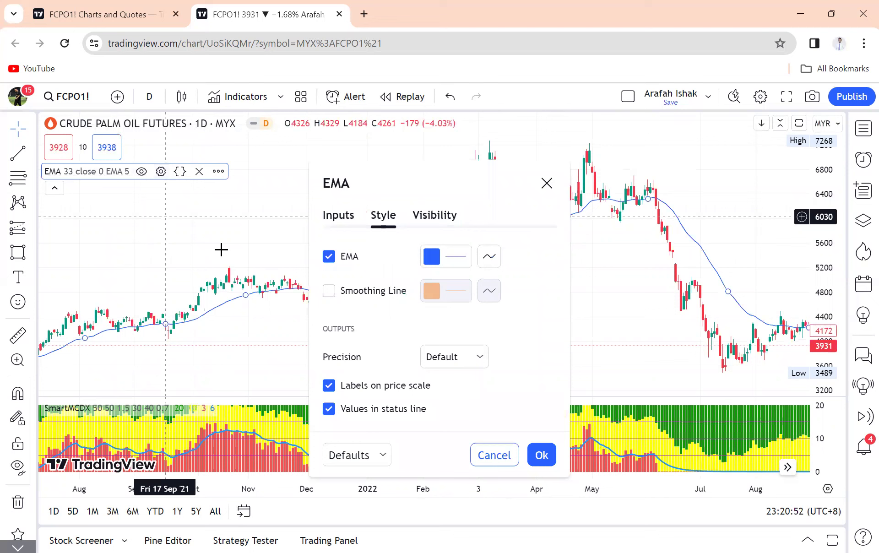
pyautogui.click(351, 215)
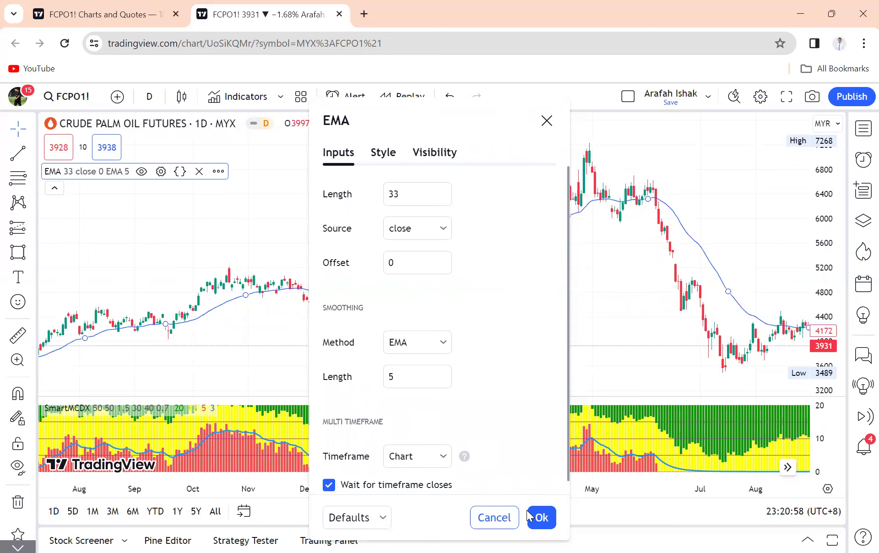
pyautogui.click(540, 518)
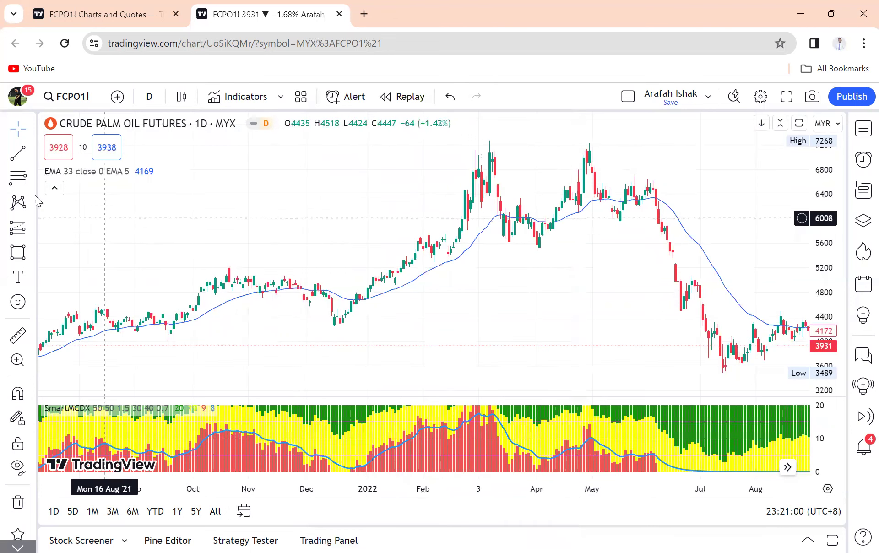
# Step: Collapse and re-expand the indicator legend rows, then scroll the chart back in time
pyautogui.click(54, 188)
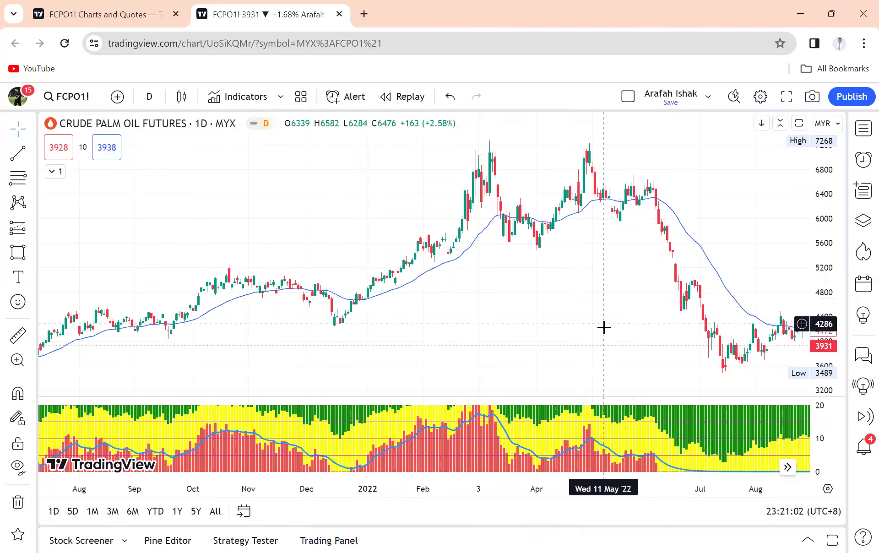
pyautogui.scroll(1, 579, 334)
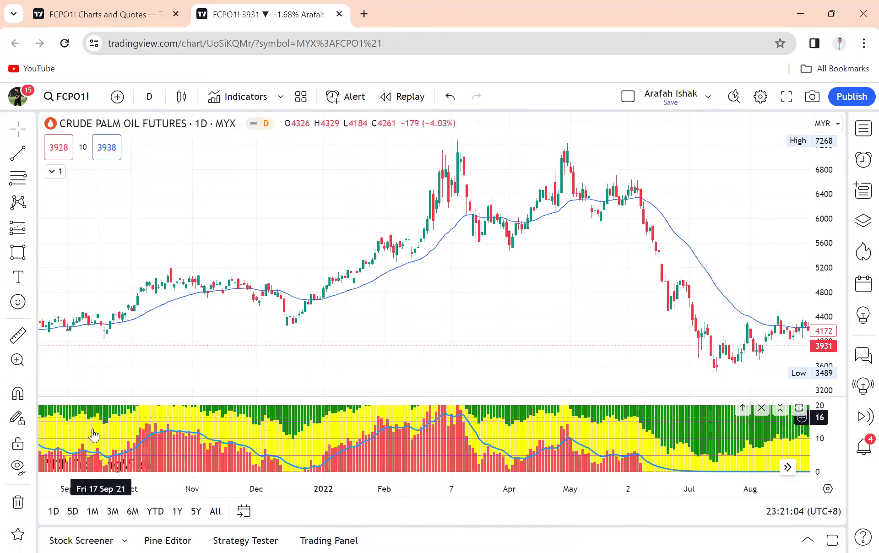
pyautogui.click(58, 174)
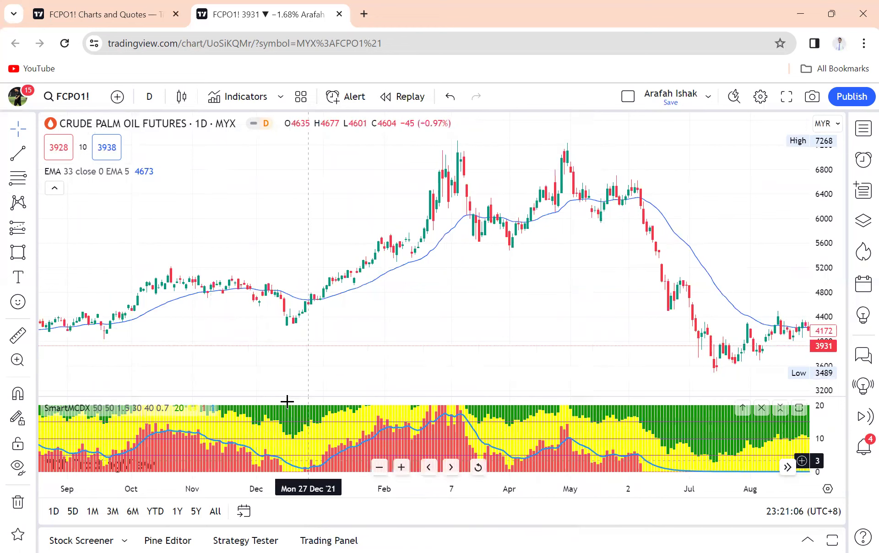
pyautogui.scroll(-1, 412, 414)
pyautogui.scroll(1, 512, 414)
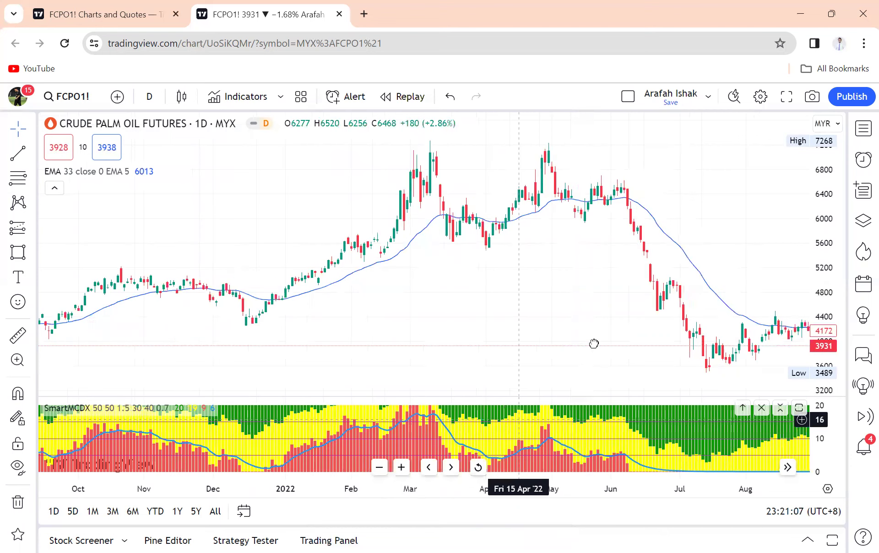
pyautogui.hscroll(-2, 503, 341)
pyautogui.hscroll(-1, 371, 353)
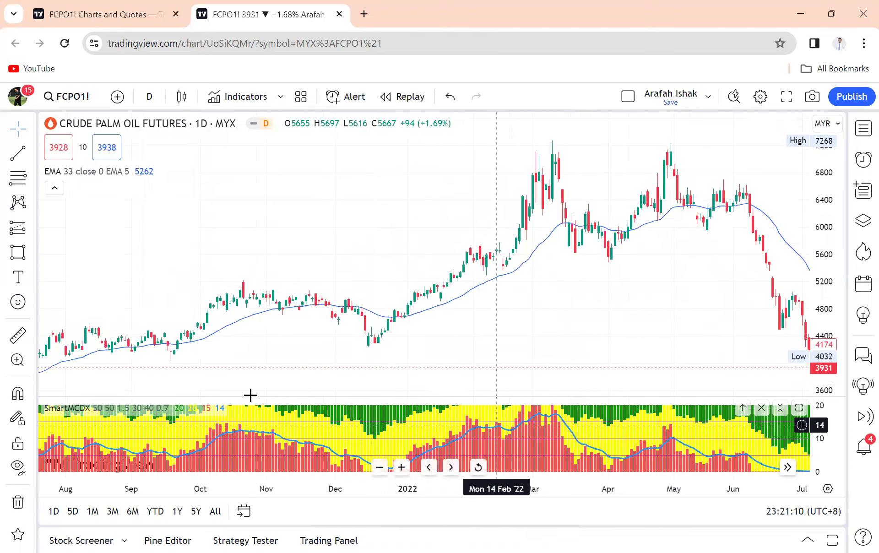
pyautogui.moveTo(58, 411)
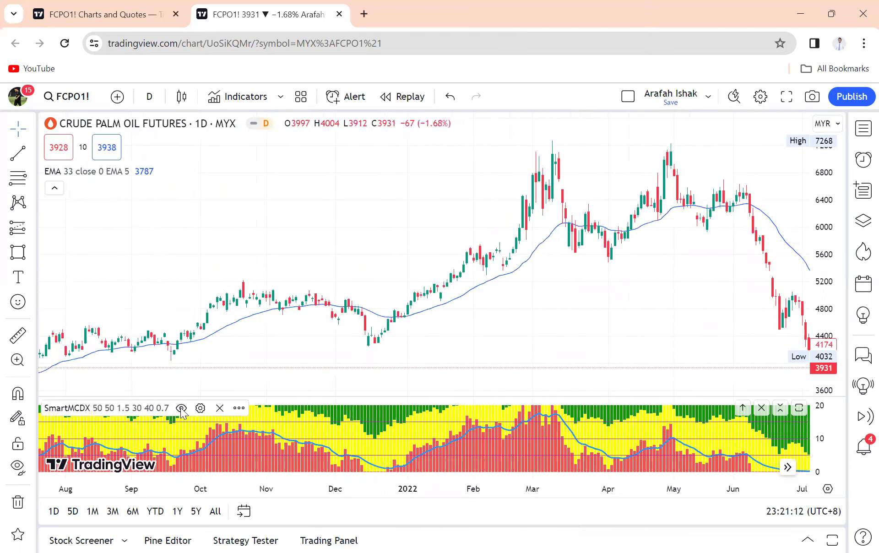
# Step: Confirm the SmartMCDX Style settings with levels 15, 10 and 5
pyautogui.click(201, 409)
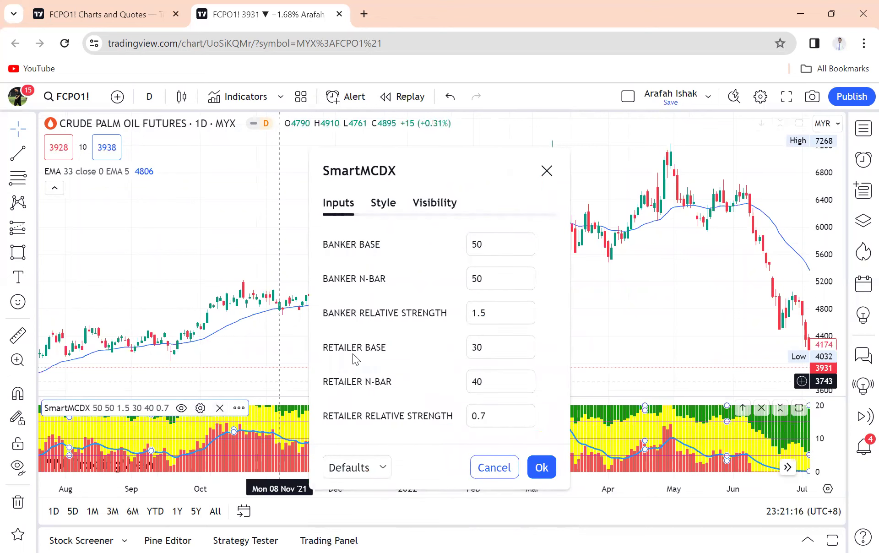
pyautogui.click(388, 208)
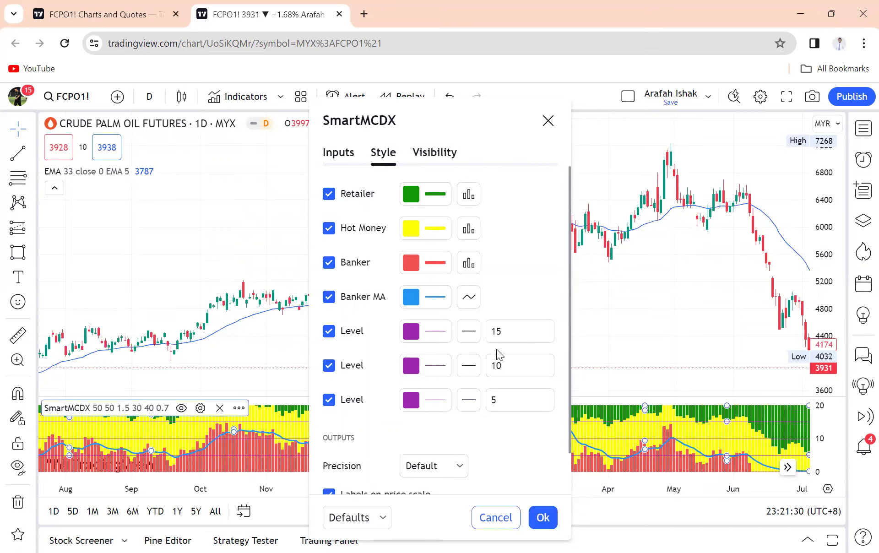
pyautogui.click(543, 518)
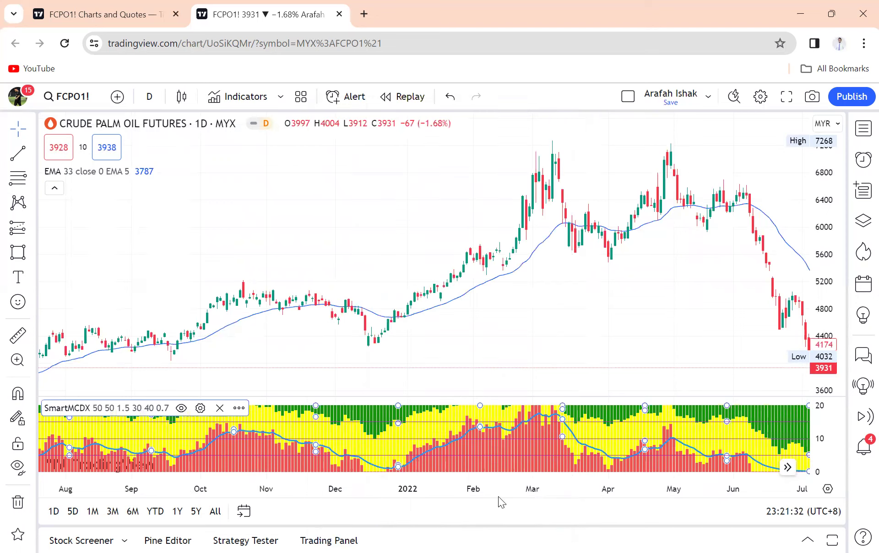
# Step: Switch FCPO1! to 15-minute candles and pan between late October and early November 2023
pyautogui.hscroll(-10, 362, 379)
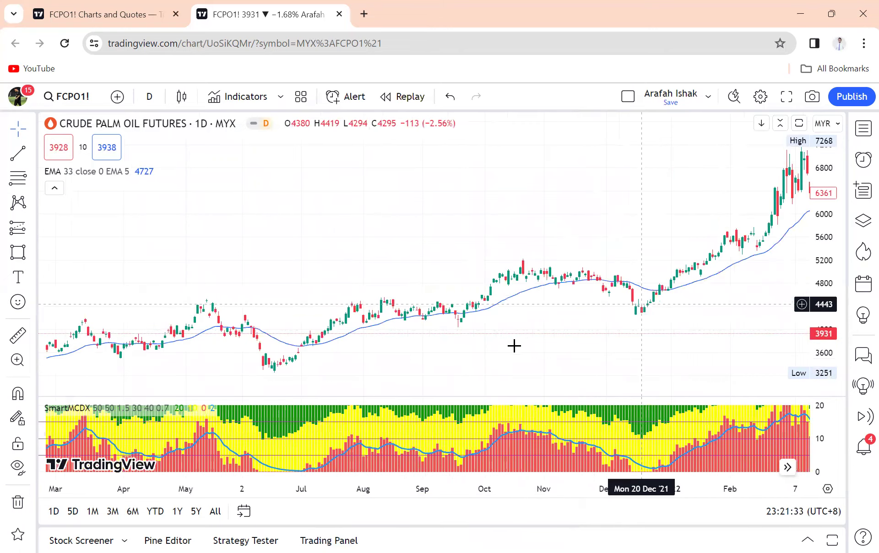
pyautogui.hscroll(-5, 415, 365)
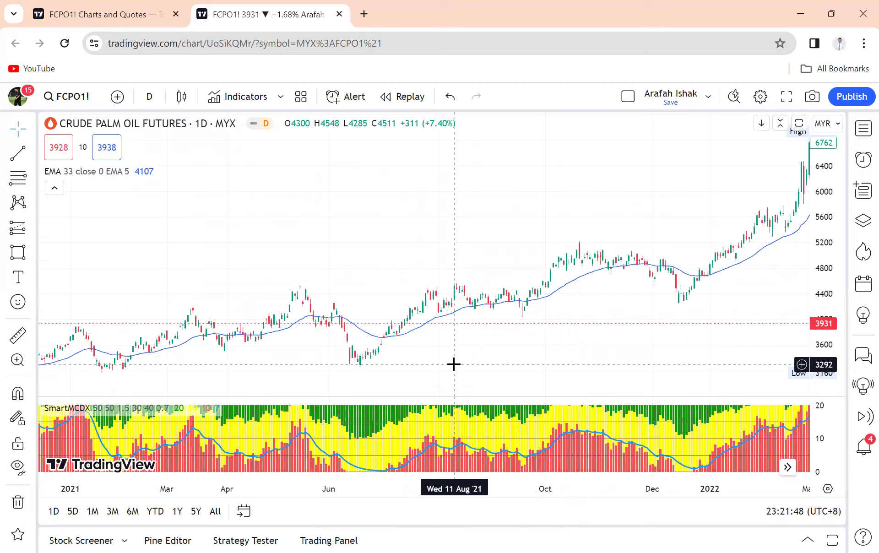
pyautogui.scroll(2, 522, 367)
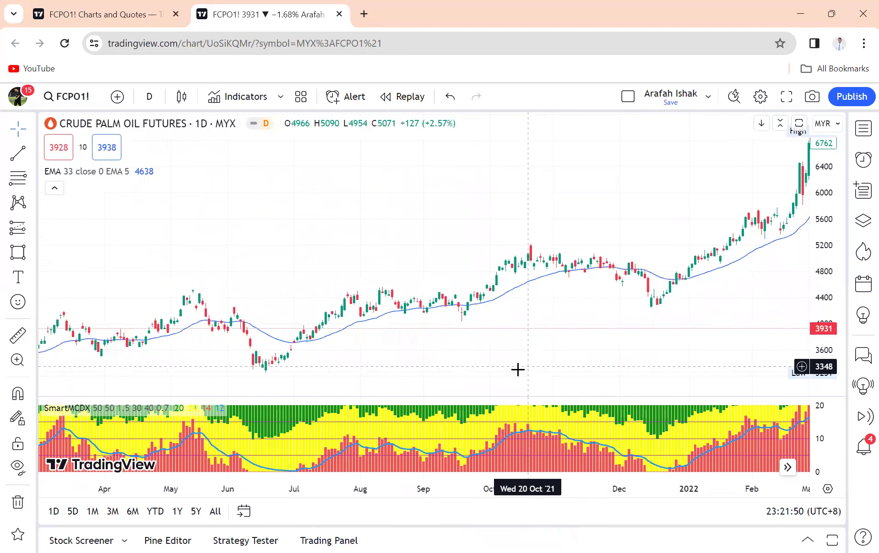
pyautogui.scroll(3, 558, 369)
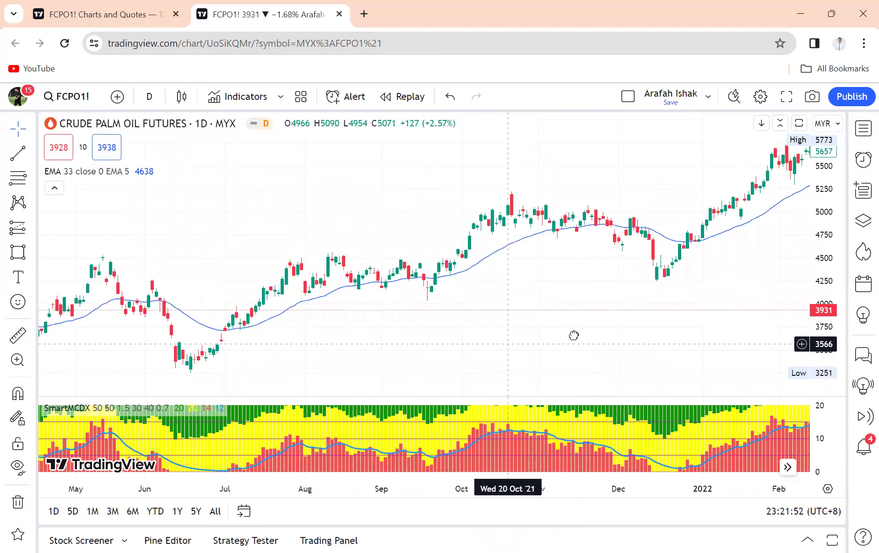
pyautogui.scroll(1, 504, 326)
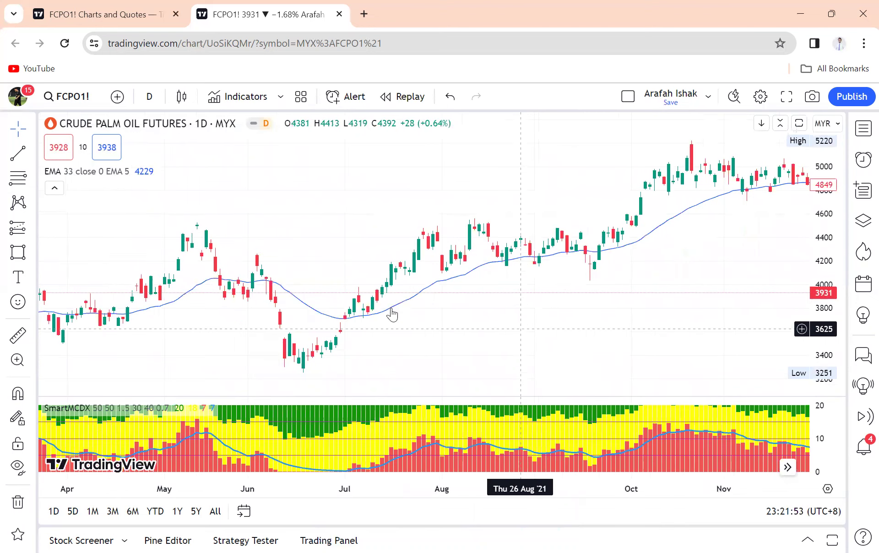
pyautogui.click(150, 96)
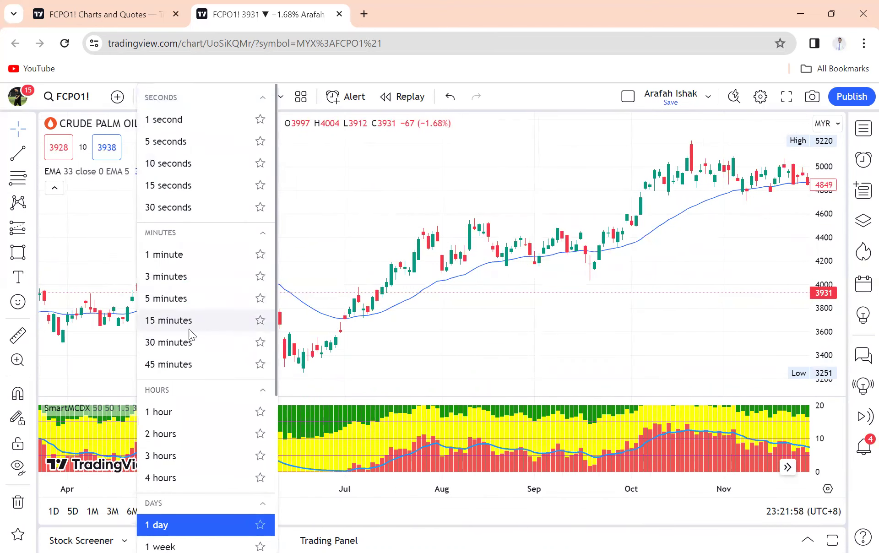
pyautogui.click(225, 320)
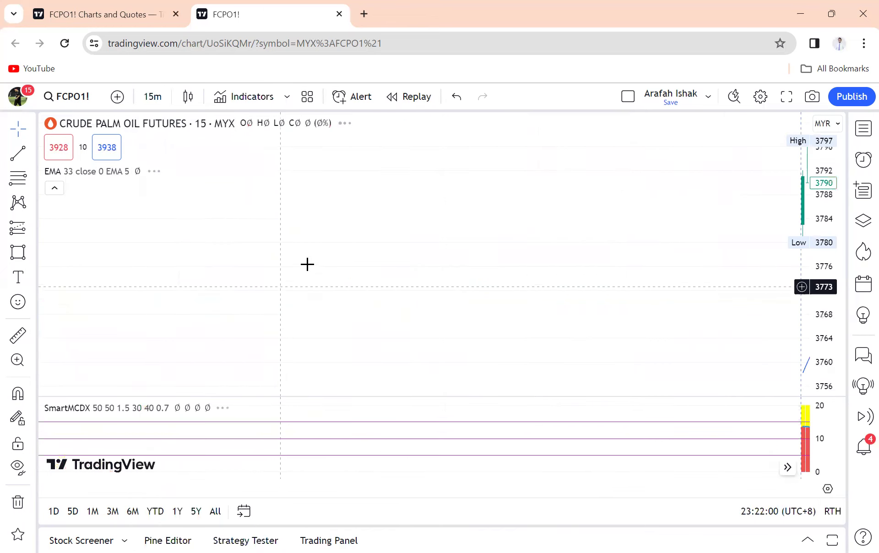
pyautogui.moveTo(347, 300); pyautogui.dragTo(254, 310)
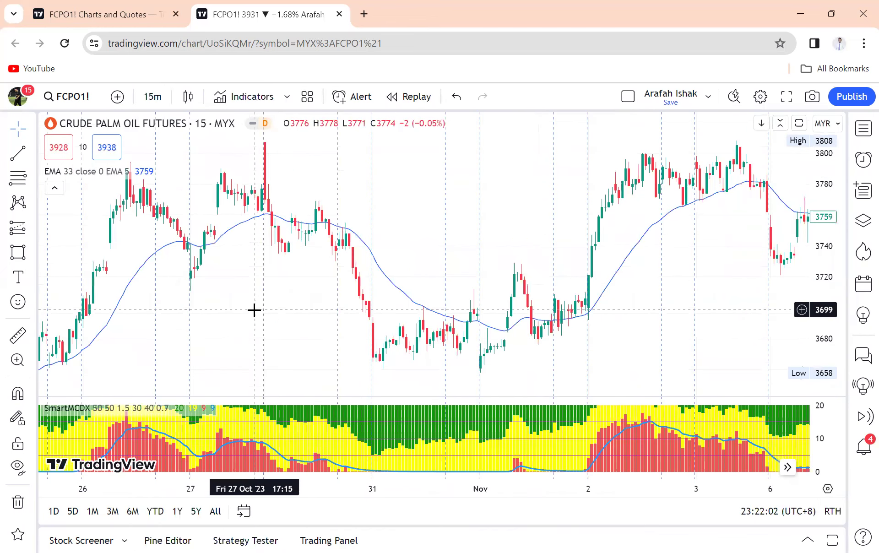
pyautogui.moveTo(402, 293); pyautogui.dragTo(488, 290)
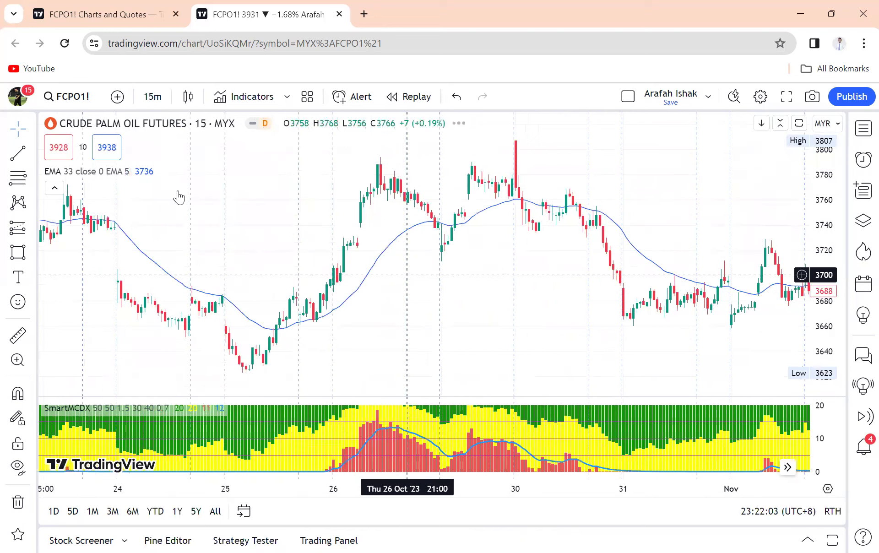
pyautogui.click(150, 97)
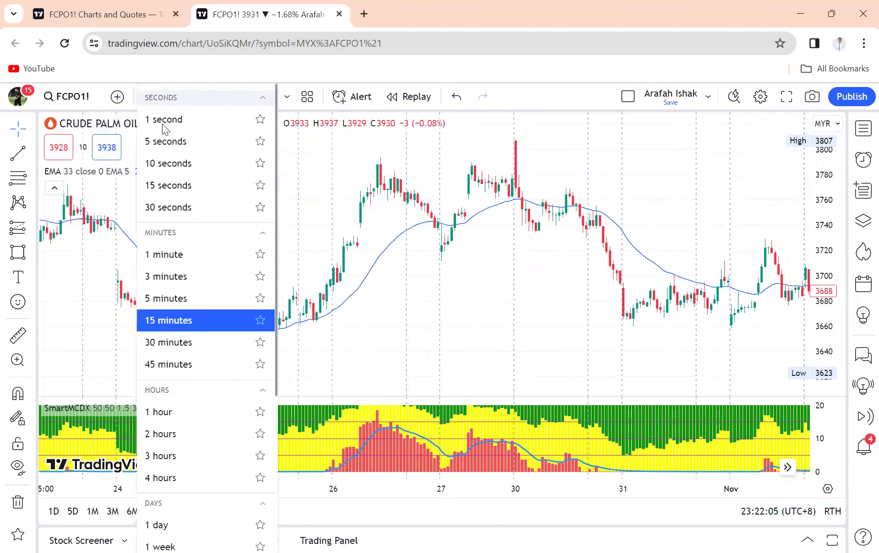
pyautogui.click(193, 254)
pyautogui.scroll(3, 504, 308)
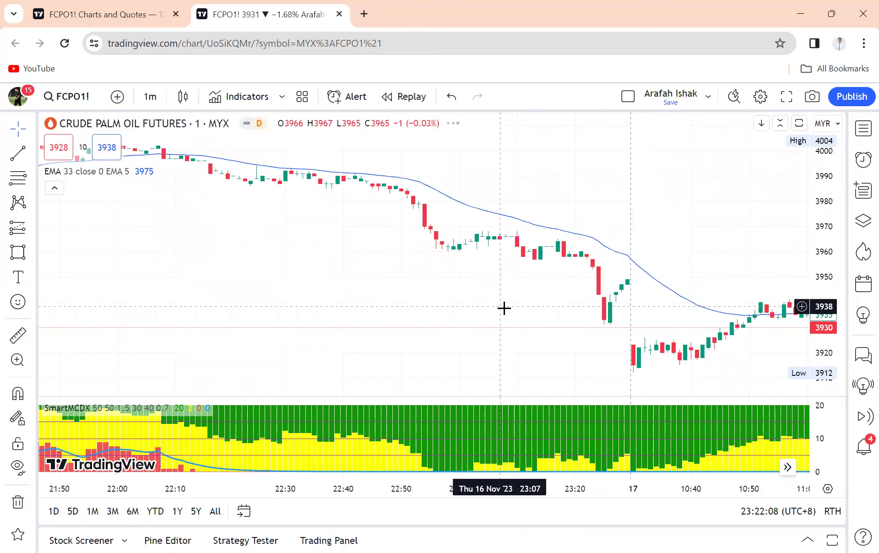
pyautogui.hscroll(5, 332, 318)
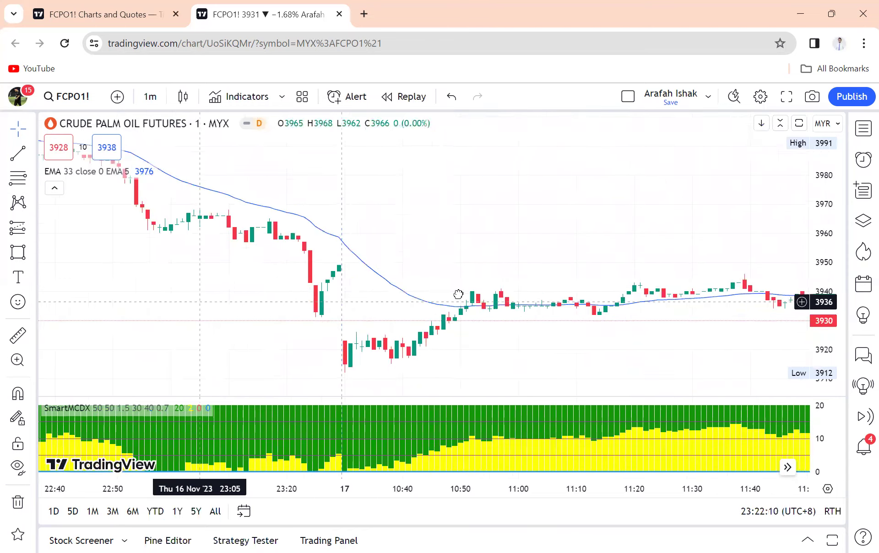
pyautogui.hscroll(-5, 457, 294)
pyautogui.click(151, 96)
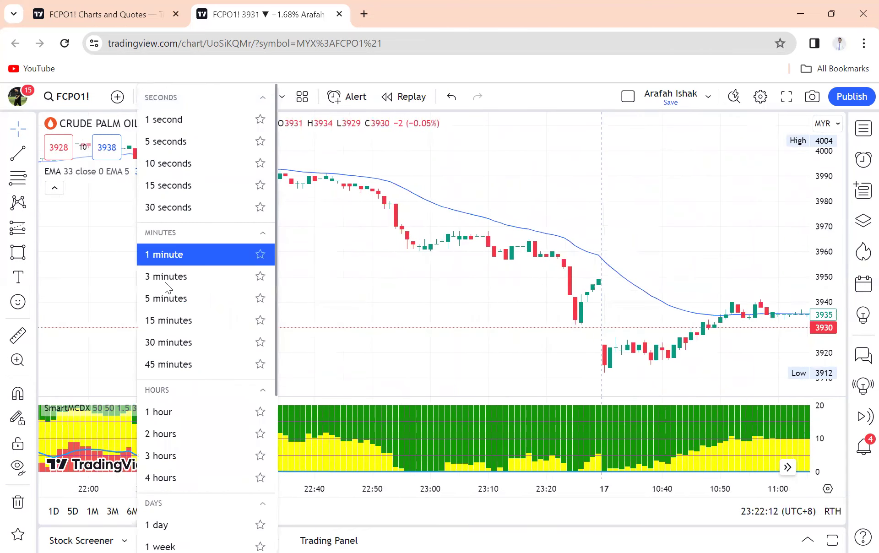
pyautogui.click(195, 326)
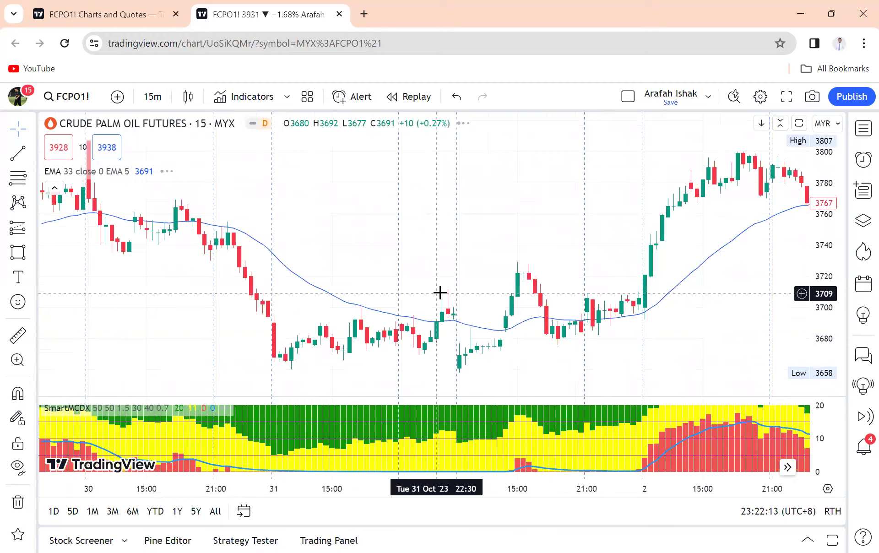
# Step: Collapse the indicator legends and pan the 15-minute chart to show 31 Oct to 8 Nov
pyautogui.scroll(-2, 440, 292)
pyautogui.scroll(-2, 440, 277)
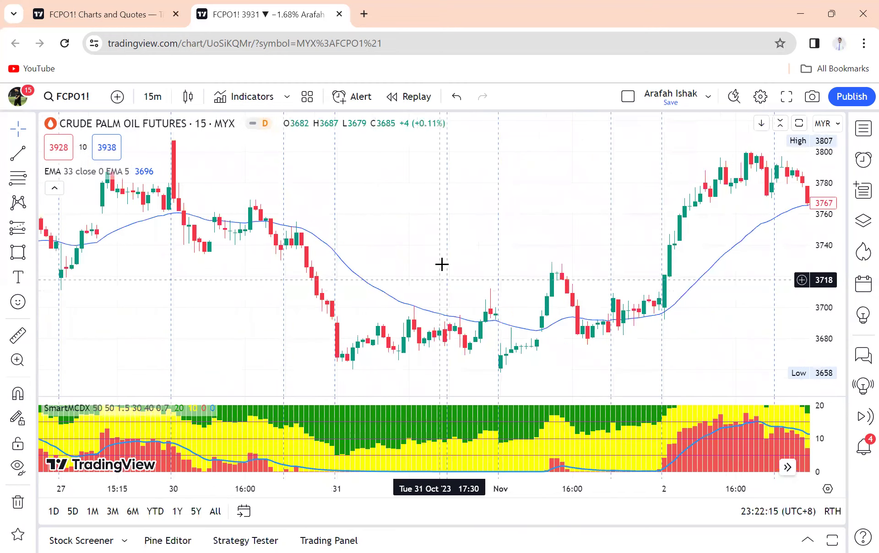
pyautogui.scroll(-2, 442, 264)
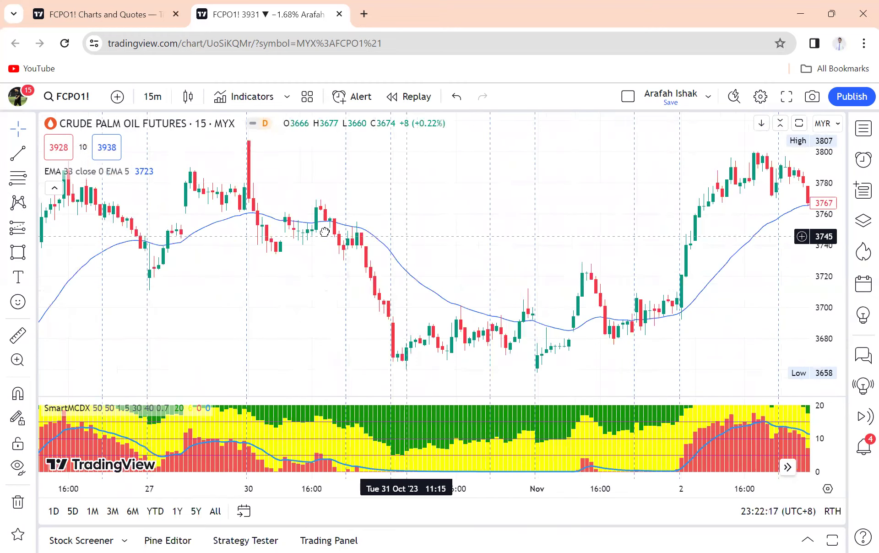
pyautogui.hscroll(5, 325, 231)
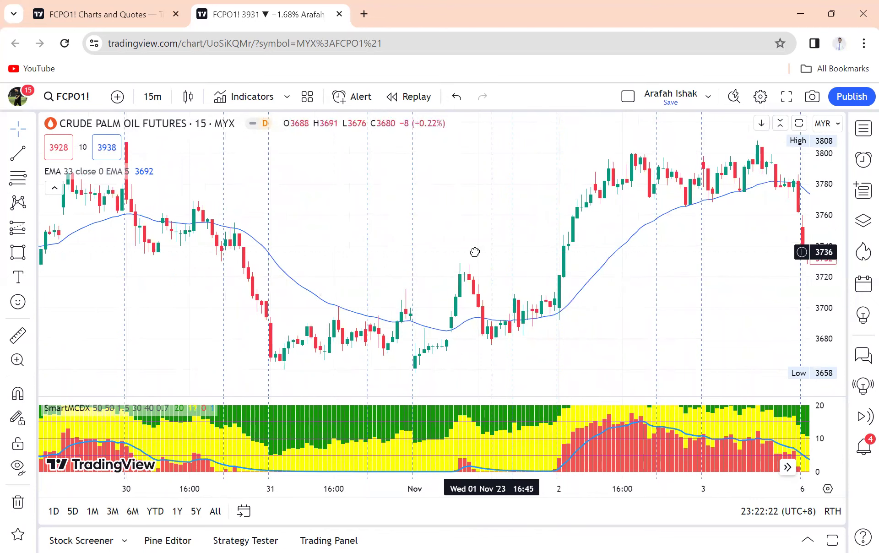
pyautogui.hscroll(1, 471, 251)
pyautogui.scroll(-2, 469, 252)
pyautogui.moveTo(464, 252); pyautogui.dragTo(326, 245)
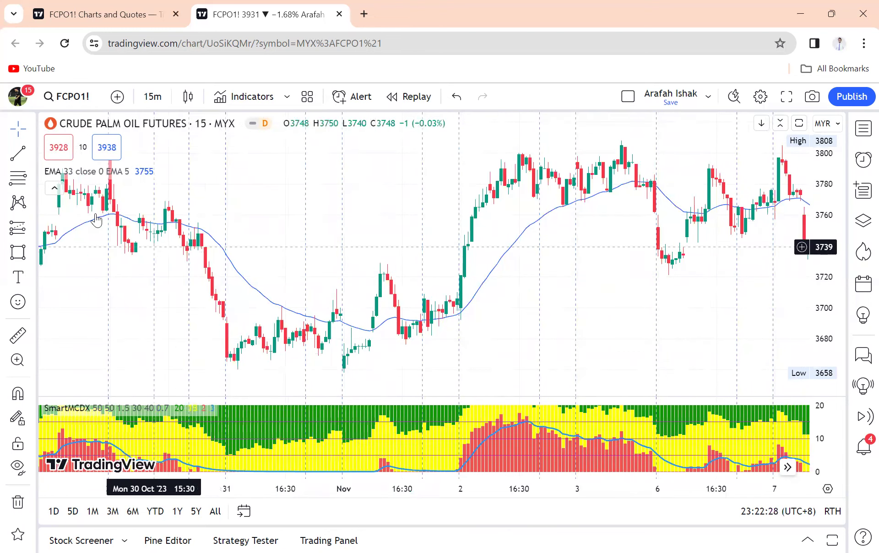
pyautogui.click(54, 187)
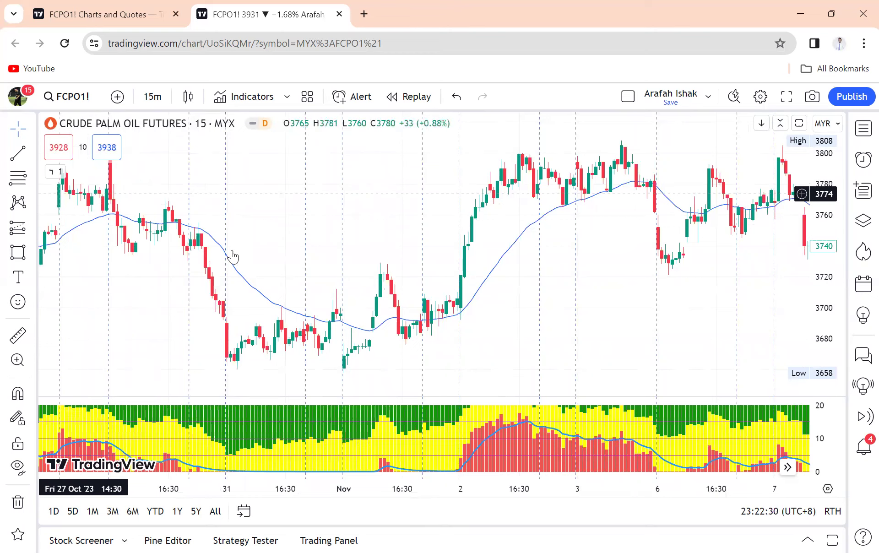
pyautogui.scroll(-3, 282, 259)
pyautogui.scroll(2, 472, 332)
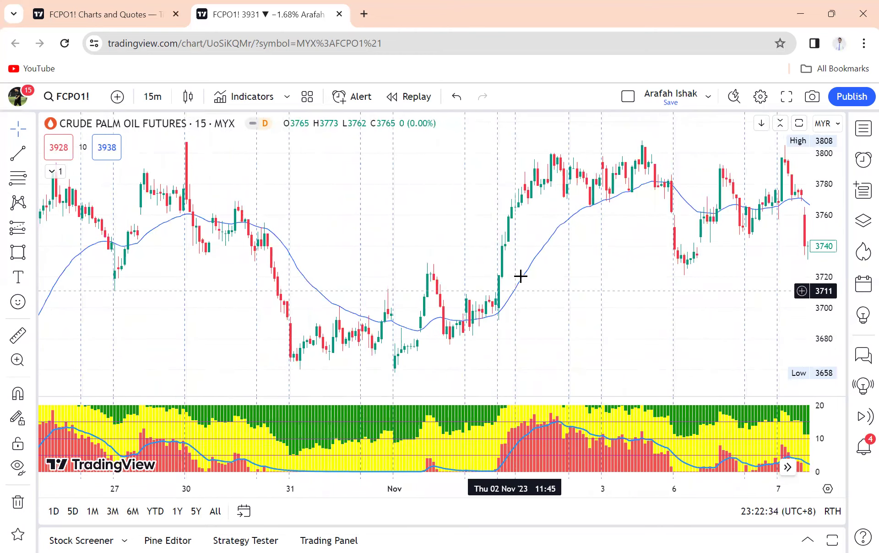
pyautogui.scroll(2, 490, 300)
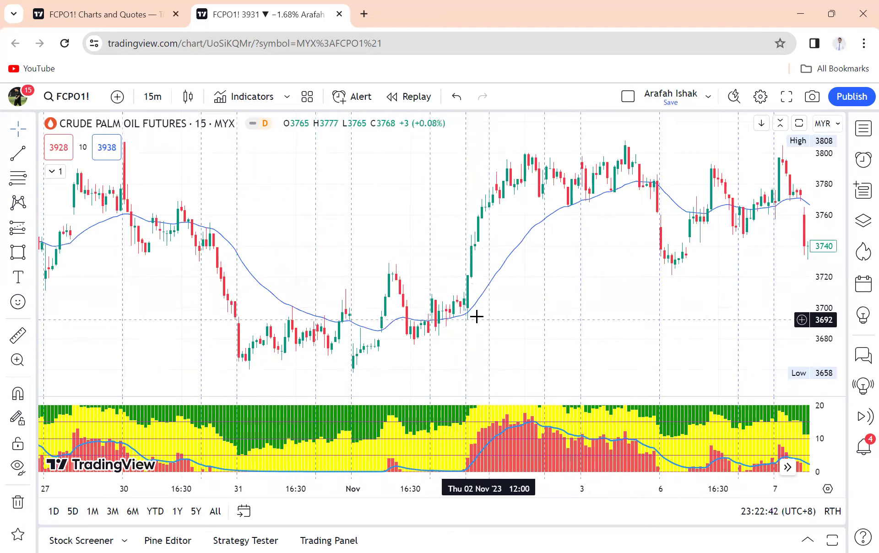
pyautogui.moveTo(486, 314)
pyautogui.mouseDown()
pyautogui.moveTo(539, 317)
pyautogui.moveTo(366, 333)
pyautogui.moveTo(503, 319)
pyautogui.mouseUp()
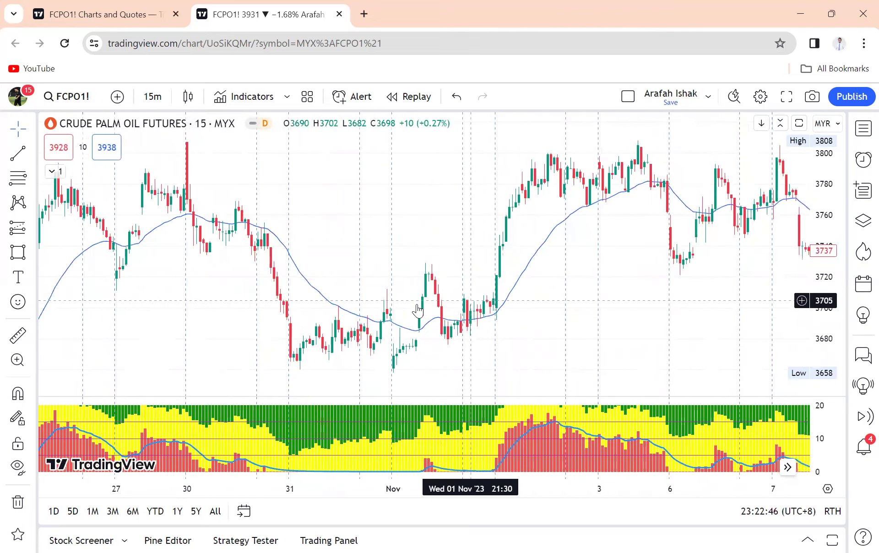
# Step: Zoom the time axis in on the 30 Oct – 6 Nov bars
pyautogui.scroll(3, 434, 297)
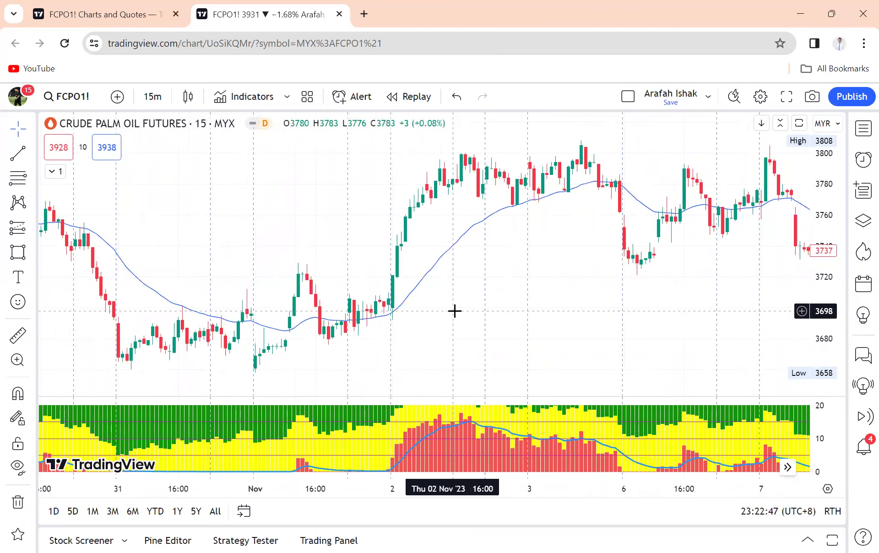
pyautogui.scroll(-3, 414, 312)
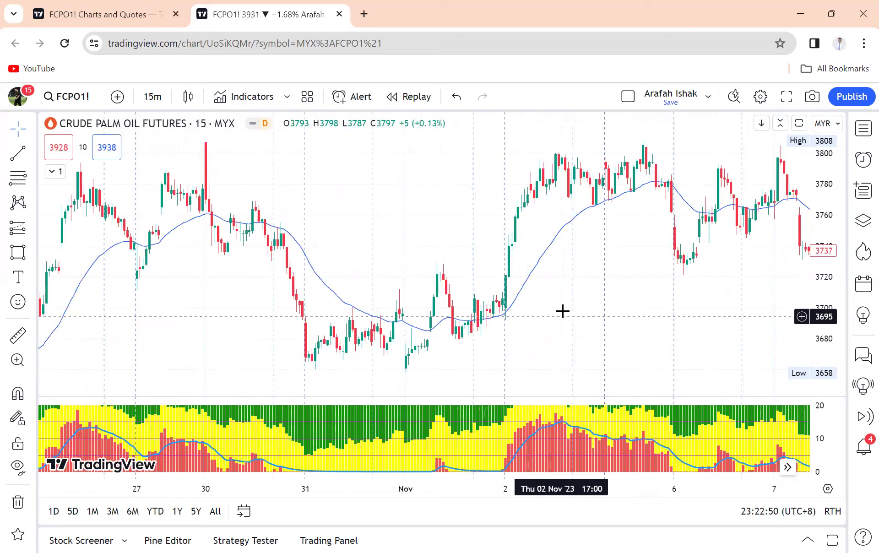
pyautogui.scroll(-3, 555, 312)
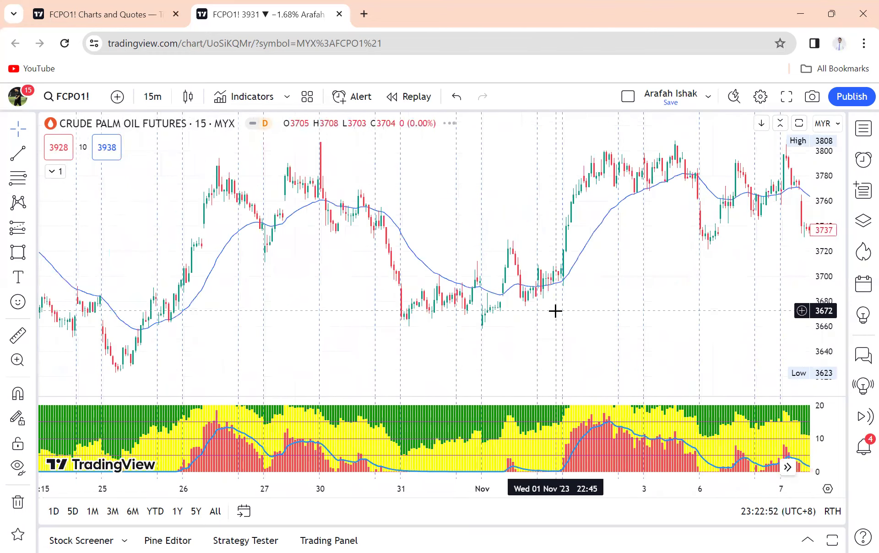
pyautogui.scroll(2, 555, 311)
pyautogui.hscroll(5, 427, 292)
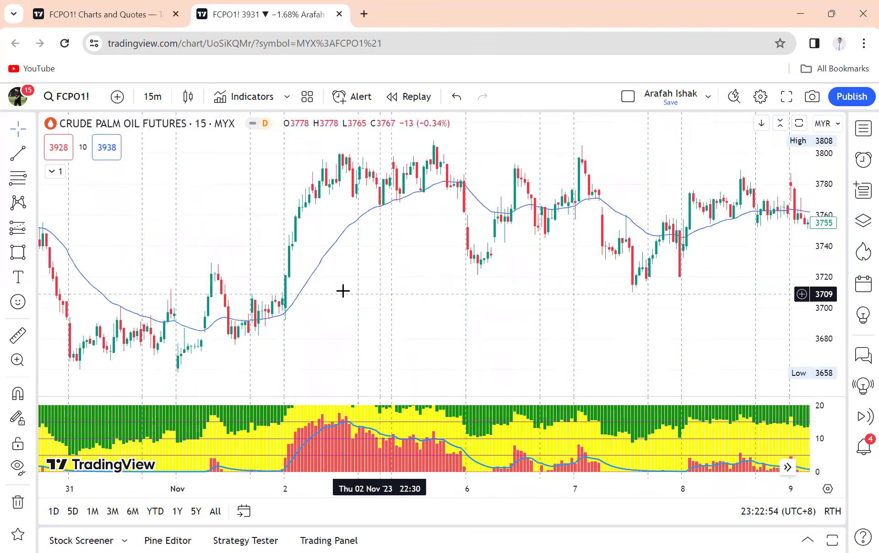
pyautogui.scroll(-2, 425, 283)
pyautogui.hscroll(5, 256, 319)
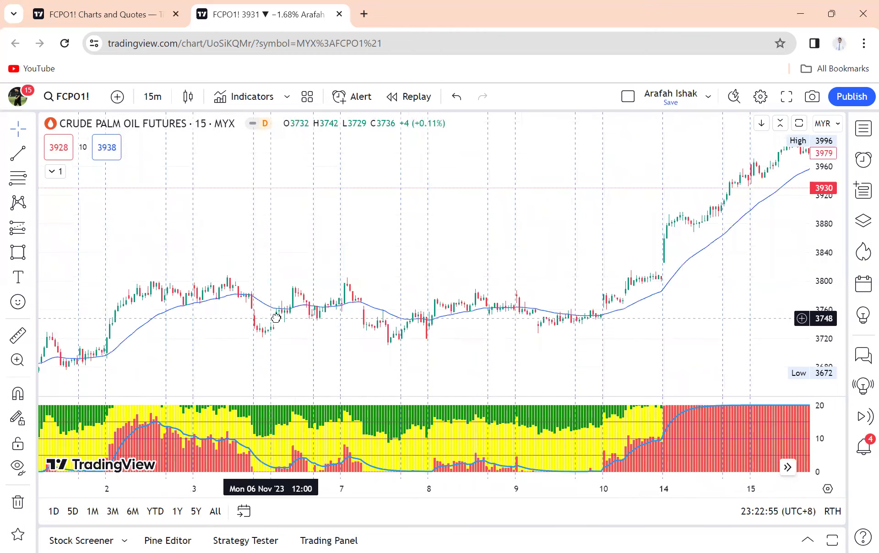
pyautogui.hscroll(-5, 349, 279)
pyautogui.scroll(2, 393, 310)
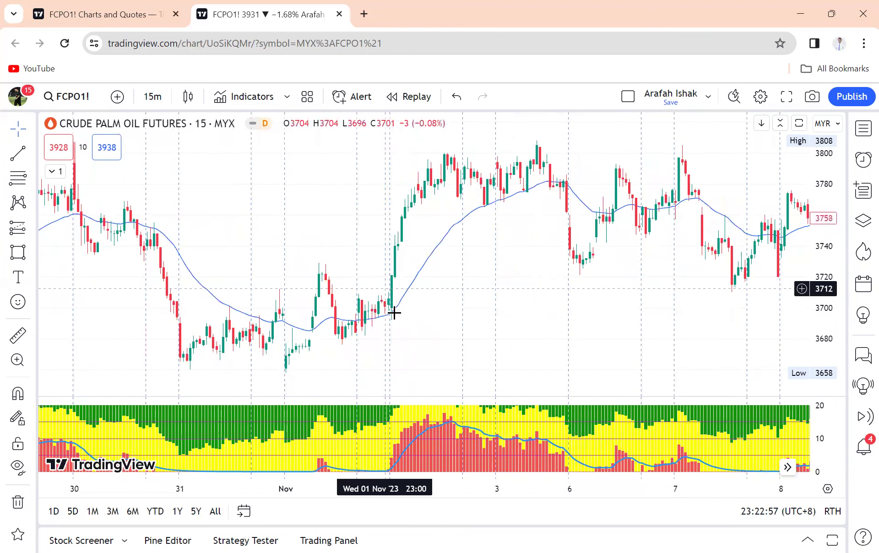
pyautogui.moveTo(392, 310); pyautogui.dragTo(530, 325)
pyautogui.hscroll(-3, 530, 325)
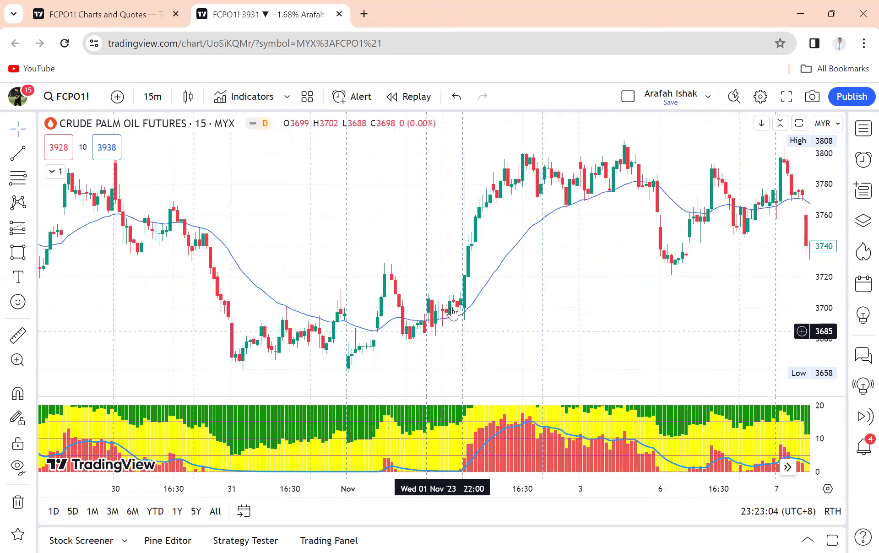
pyautogui.scroll(1, 471, 294)
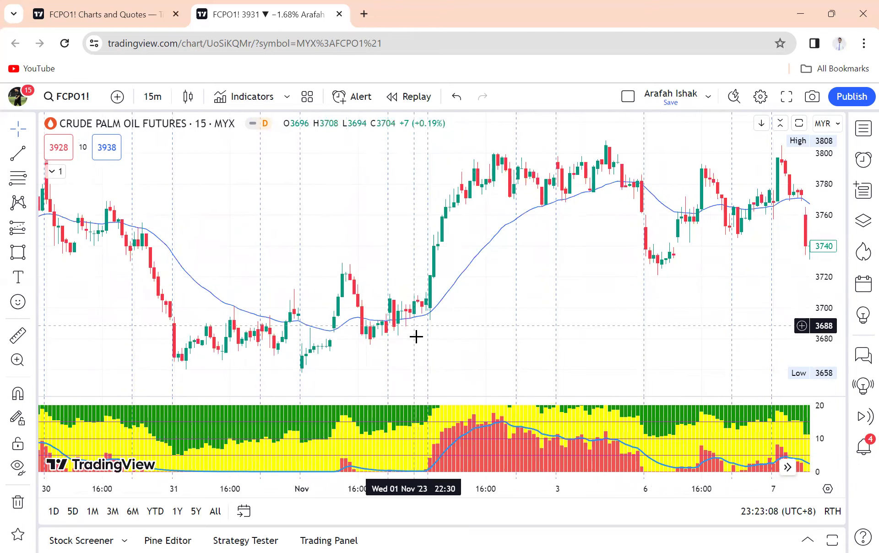
pyautogui.scroll(2, 529, 324)
pyautogui.hscroll(-3, 506, 318)
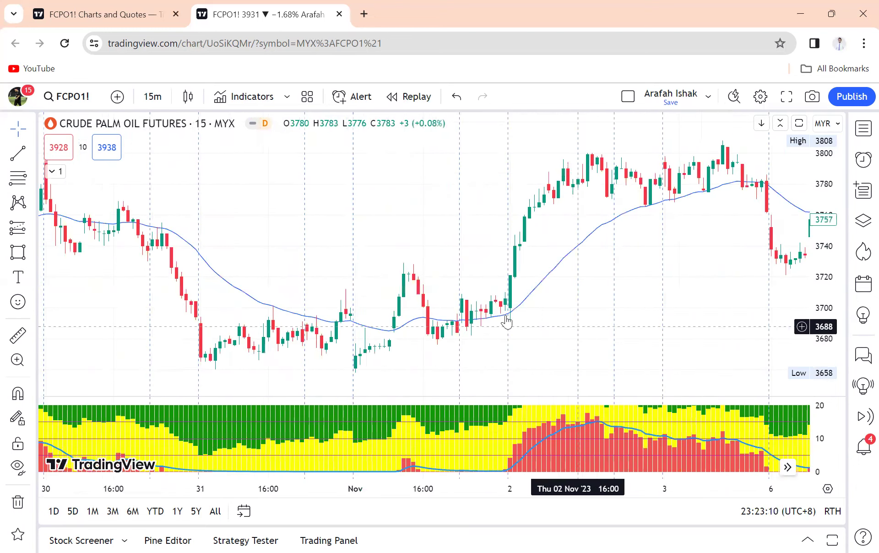
pyautogui.scroll(1, 504, 394)
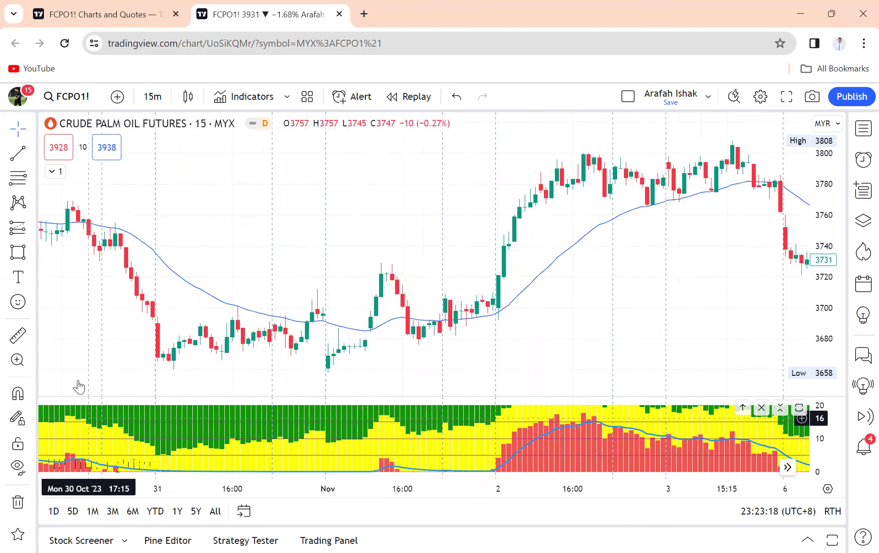
# Step: Expand the legend to show EMA 33 and frame the chart around the 1–3 Nov breakout
pyautogui.click(56, 172)
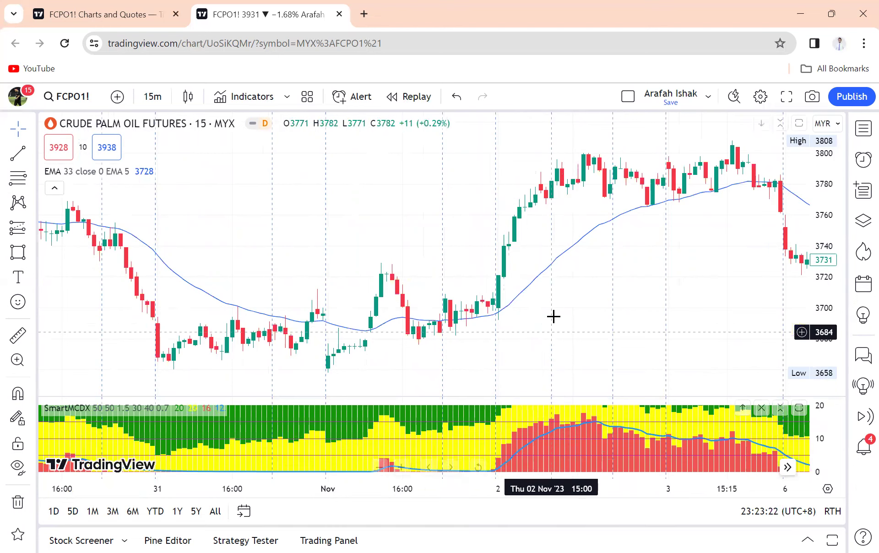
pyautogui.scroll(3, 373, 294)
pyautogui.moveTo(392, 292); pyautogui.dragTo(505, 315)
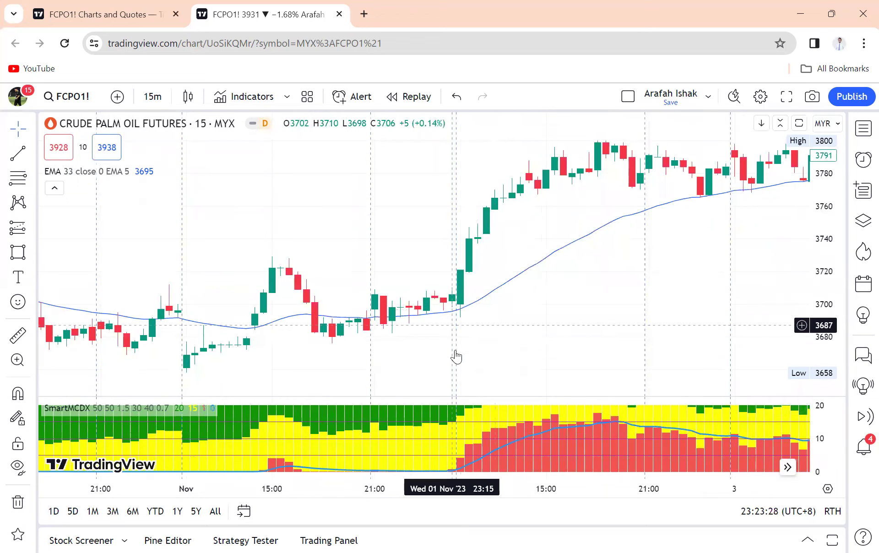
pyautogui.scroll(-1, 526, 361)
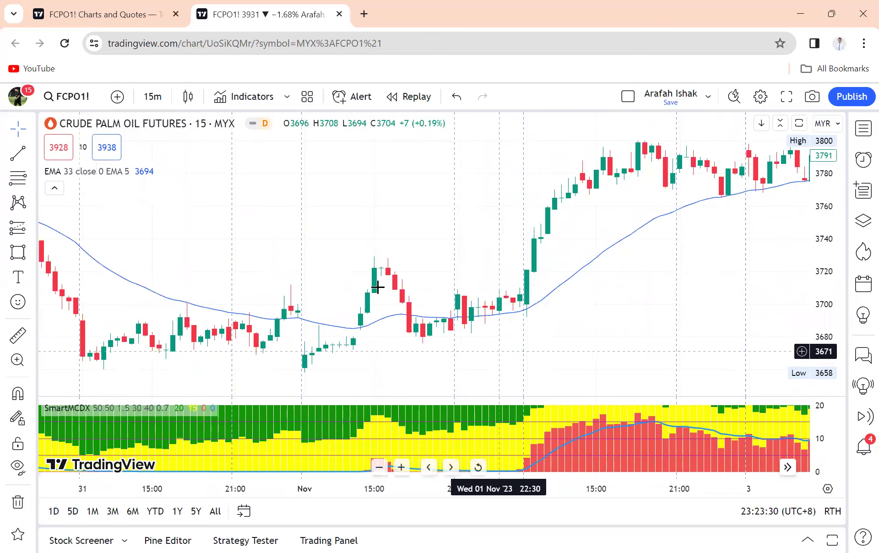
pyautogui.hscroll(3, 476, 441)
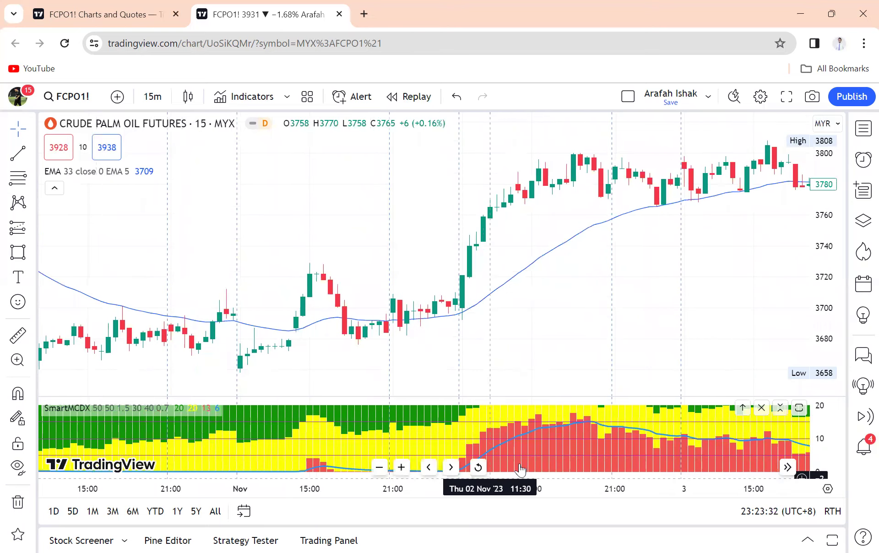
pyautogui.hscroll(-3, 574, 443)
pyautogui.hscroll(-2, 574, 443)
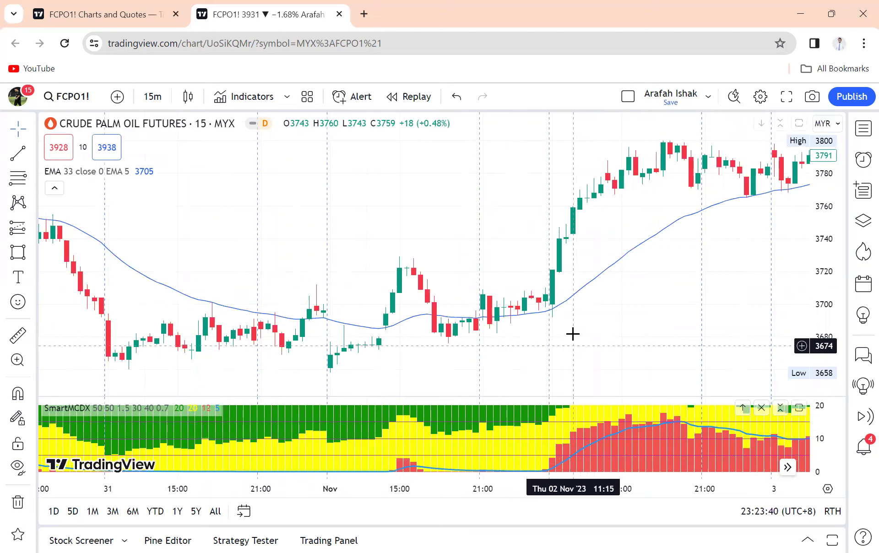
pyautogui.moveTo(555, 339); pyautogui.dragTo(520, 333)
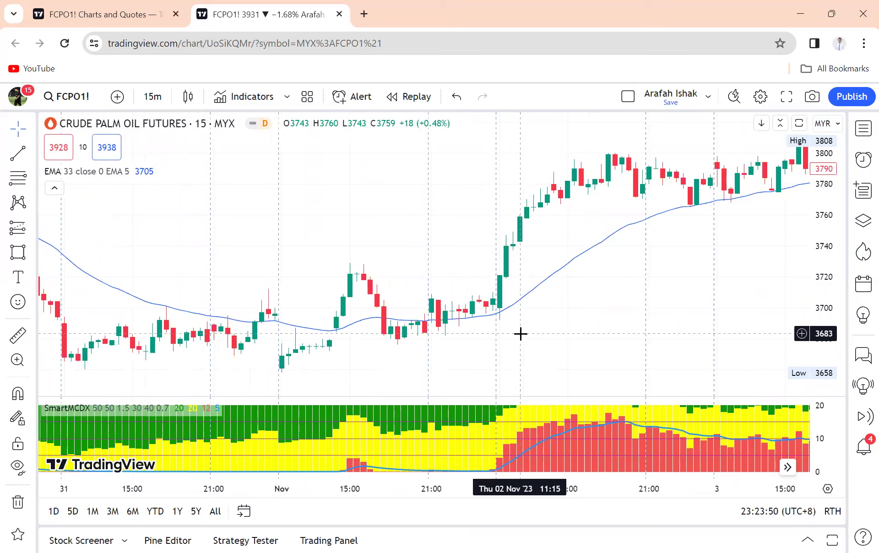
pyautogui.scroll(1, 514, 319)
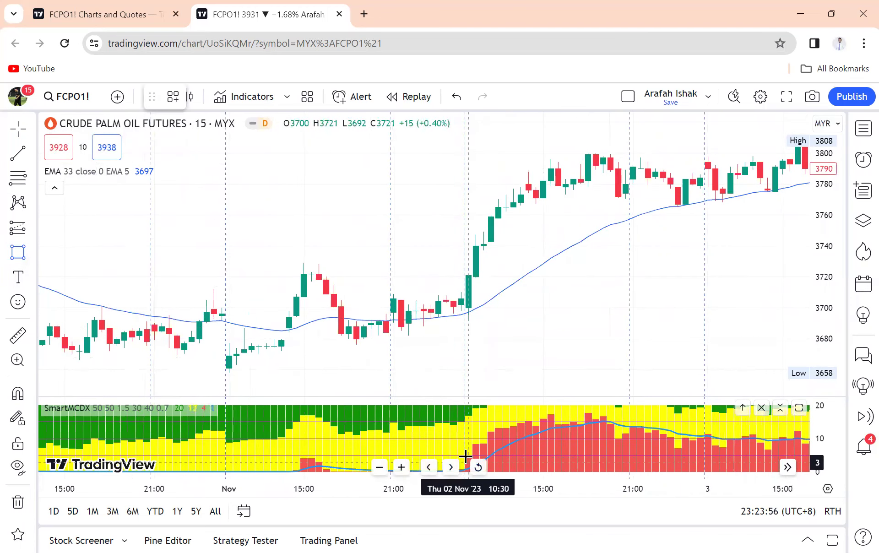
# Step: Draw a small box at the 2 Nov breakout candle's base near 3700
pyautogui.scroll(3, 494, 406)
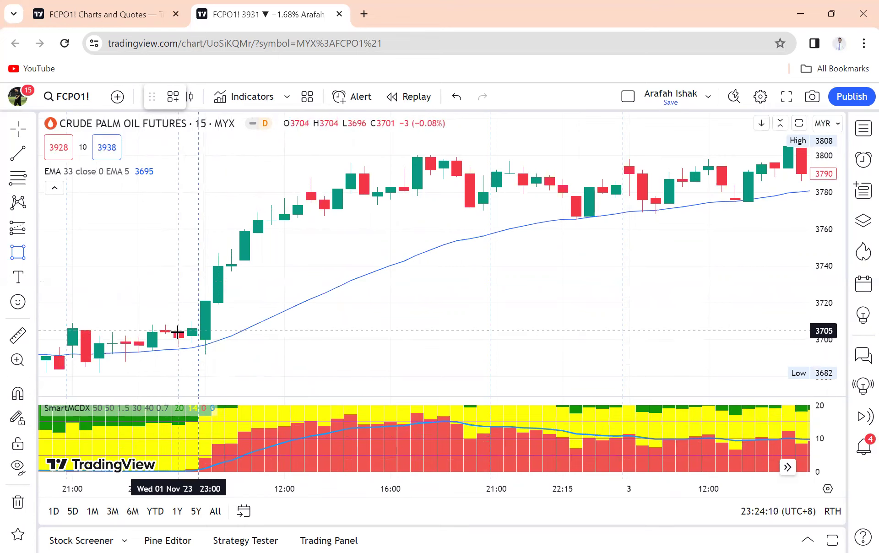
pyautogui.moveTo(205, 340); pyautogui.dragTo(228, 341)
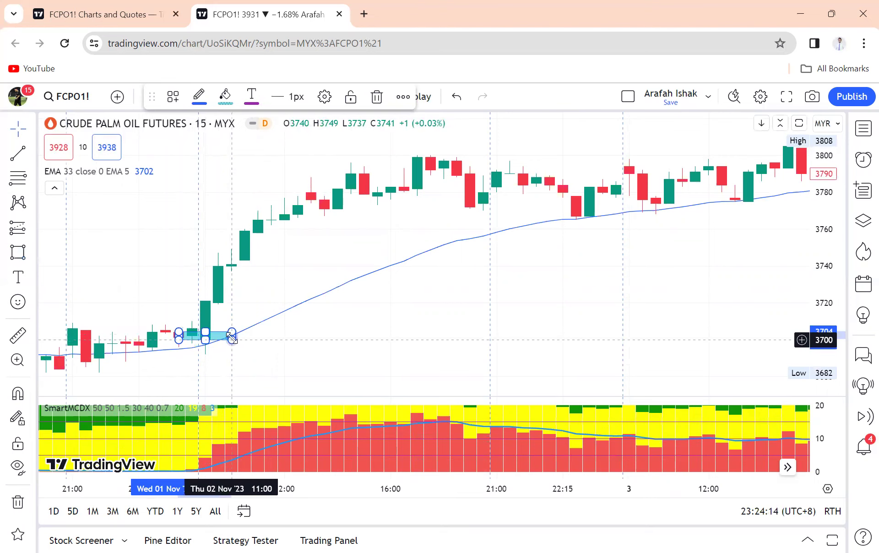
pyautogui.click(270, 346)
pyautogui.scroll(-3, 290, 369)
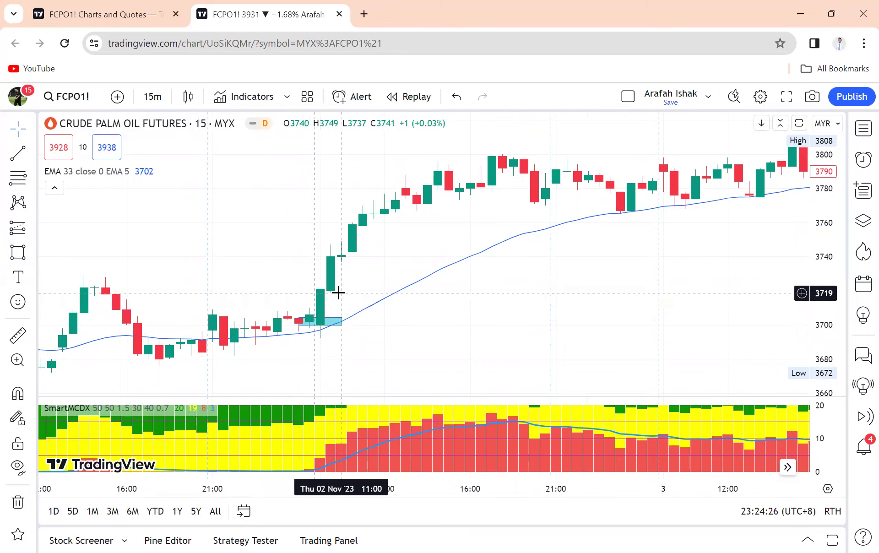
# Step: Draw a second small box over the 2 Nov 17:00–17:45 rally highs near 3797
pyautogui.hscroll(-5, 337, 293)
pyautogui.hscroll(5, 430, 327)
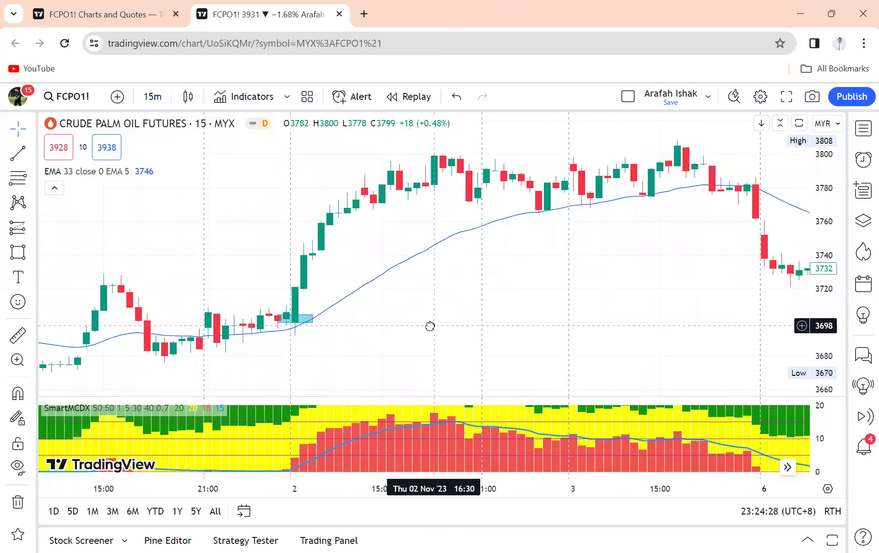
pyautogui.scroll(3, 379, 322)
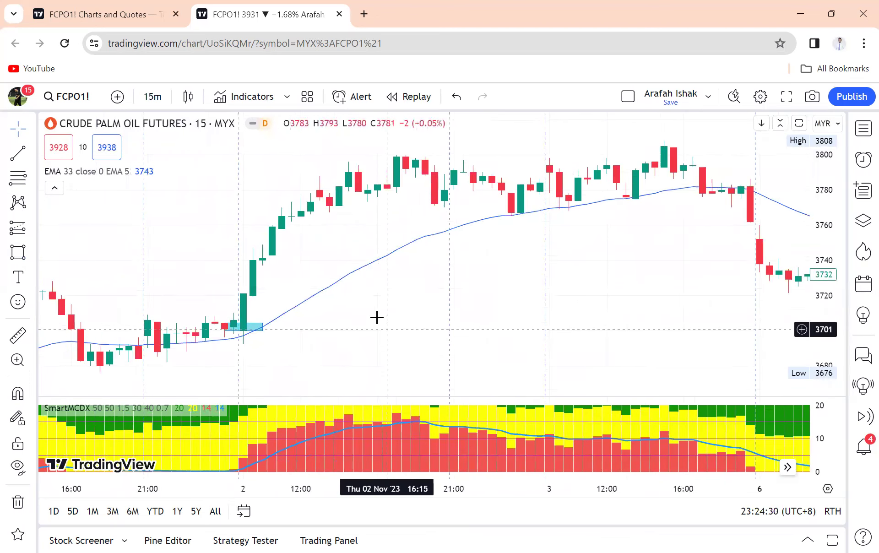
pyautogui.hscroll(-8, 547, 318)
pyautogui.moveTo(565, 320); pyautogui.dragTo(465, 338)
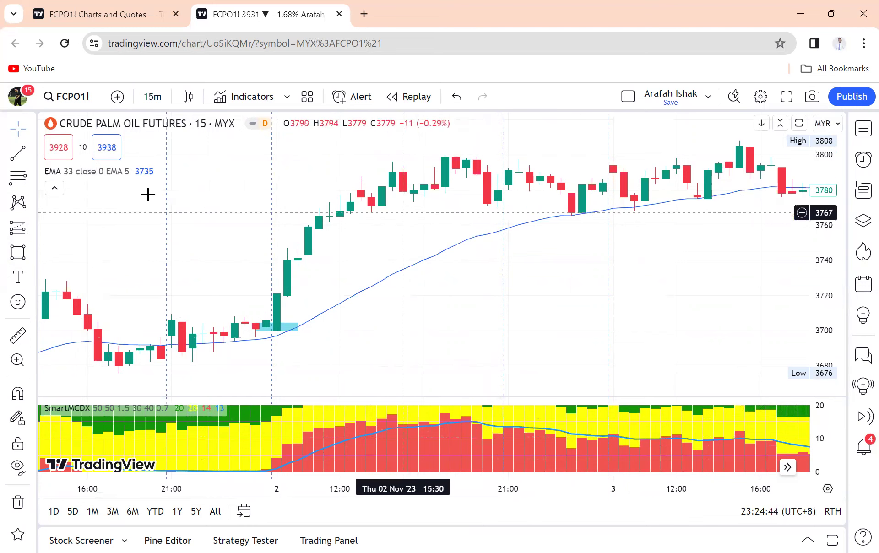
pyautogui.click(17, 256)
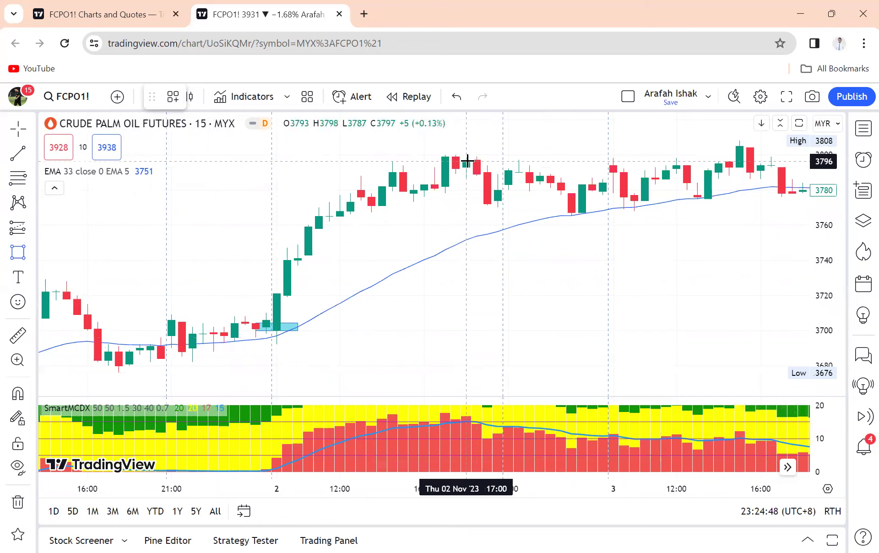
pyautogui.moveTo(466, 160); pyautogui.dragTo(495, 167)
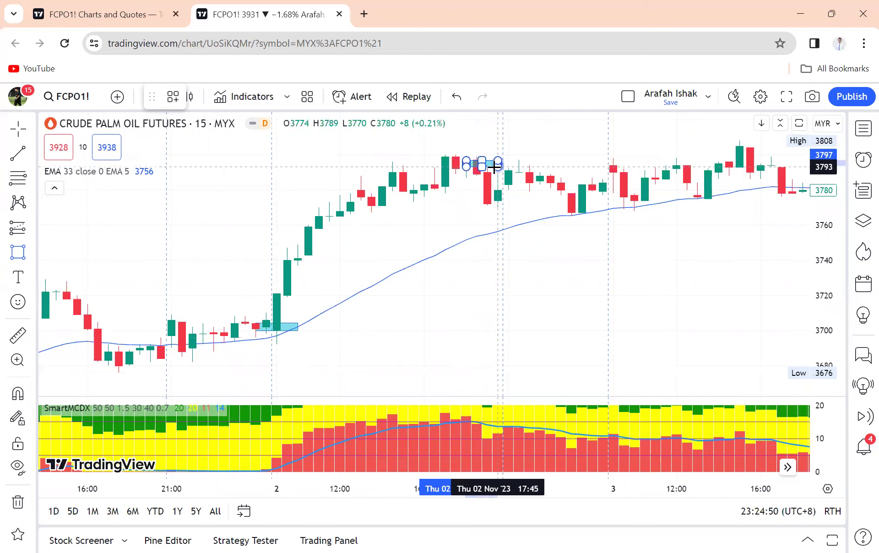
pyautogui.click(485, 274)
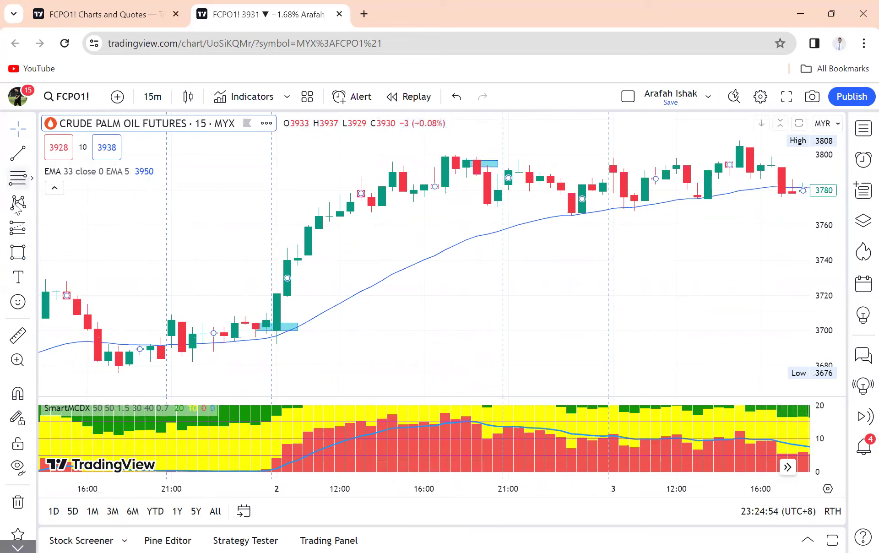
# Step: Add a Price Range from the 3721 close to the 3789 high, reading 69 points (1.85%)
pyautogui.click(33, 229)
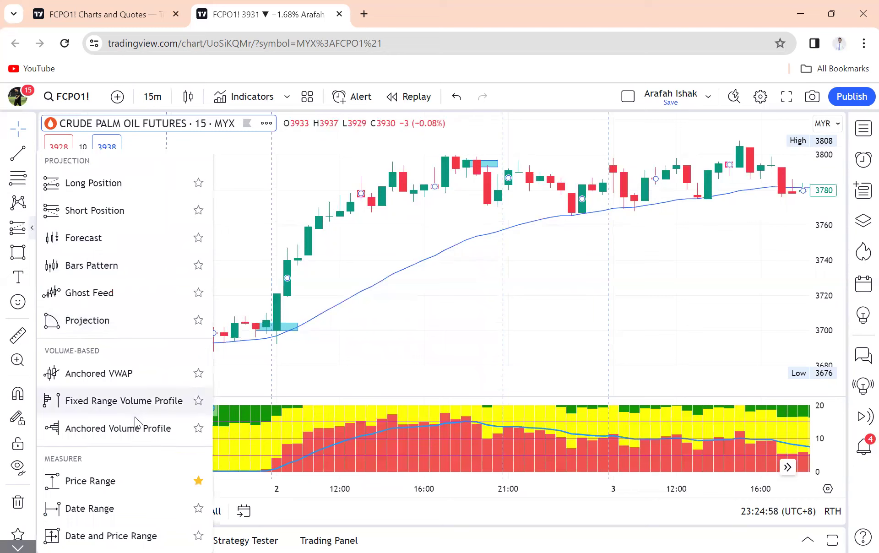
pyautogui.click(130, 490)
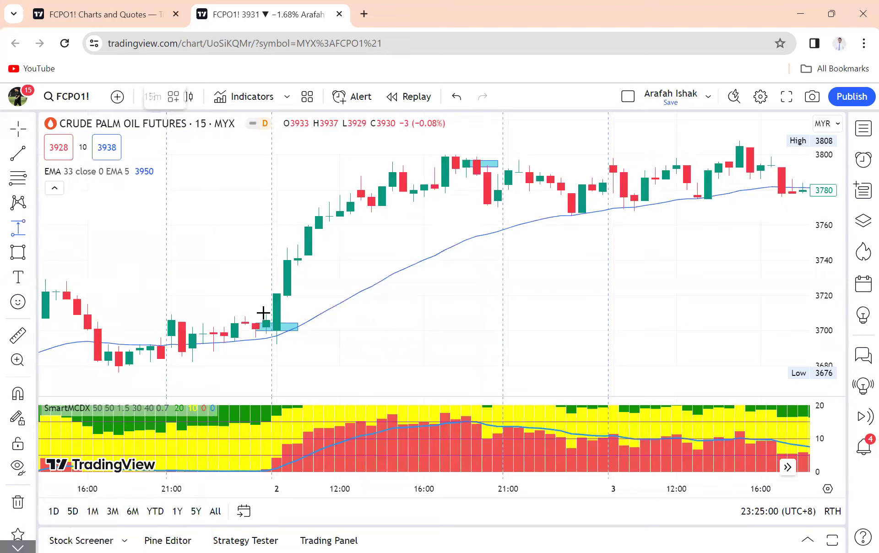
pyautogui.click(281, 293)
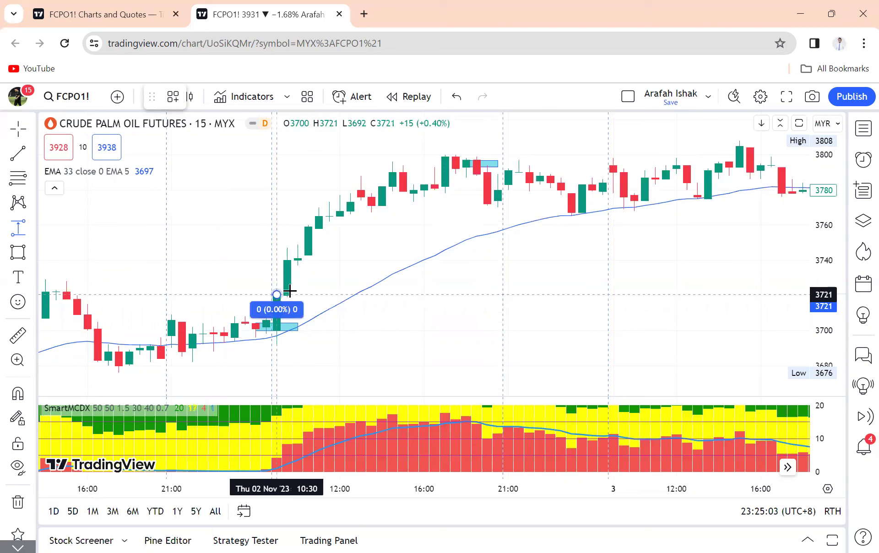
pyautogui.click(477, 173)
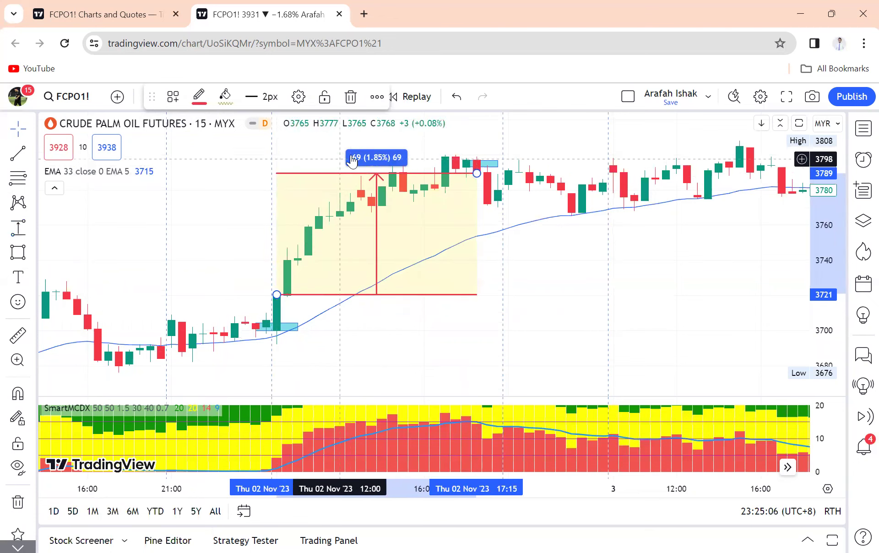
pyautogui.click(244, 237)
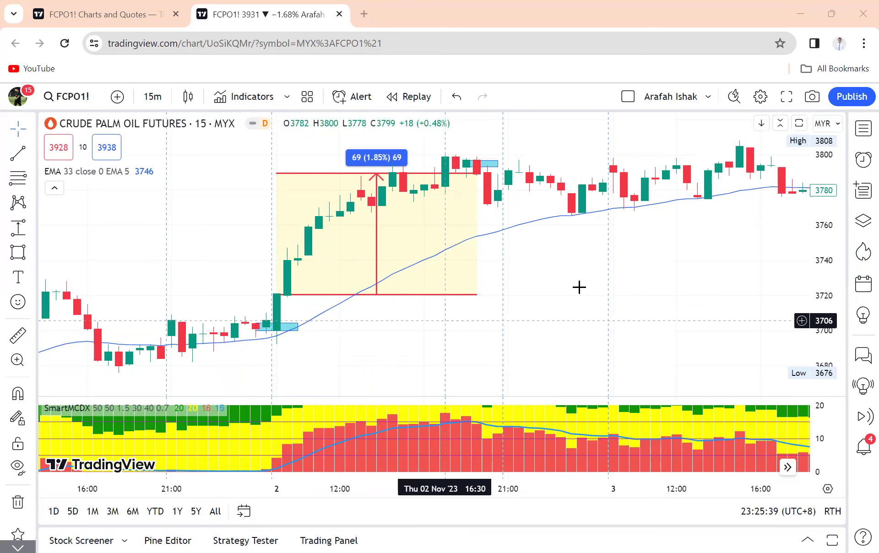
# Step: Zoom and scroll the 15-minute FCPO1! chart toward mid-November
pyautogui.scroll(-2, 579, 287)
pyautogui.hscroll(5, 481, 303)
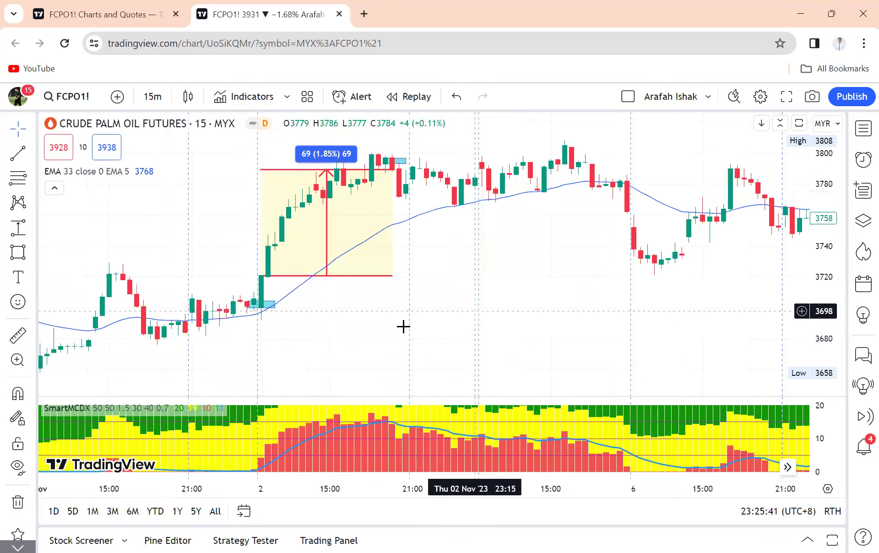
pyautogui.hscroll(2, 403, 326)
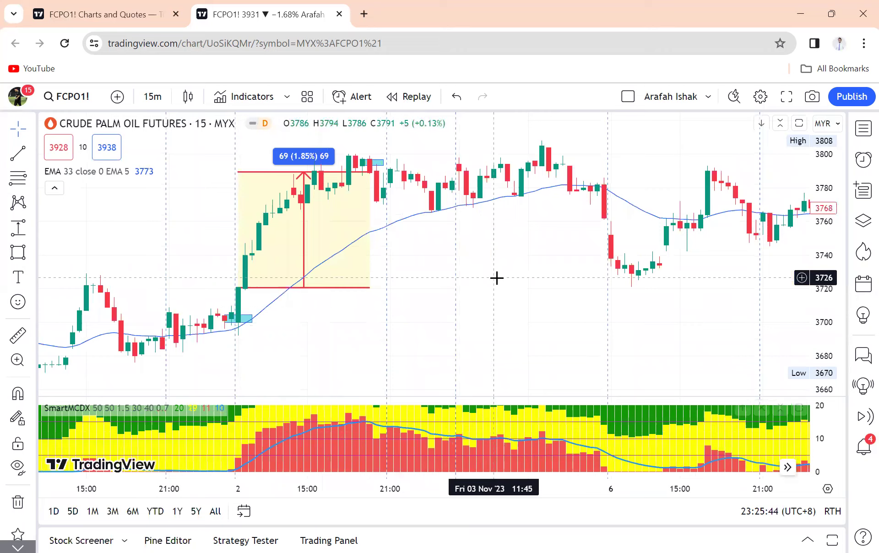
pyautogui.hscroll(-2, 540, 294)
pyautogui.hscroll(5, 359, 333)
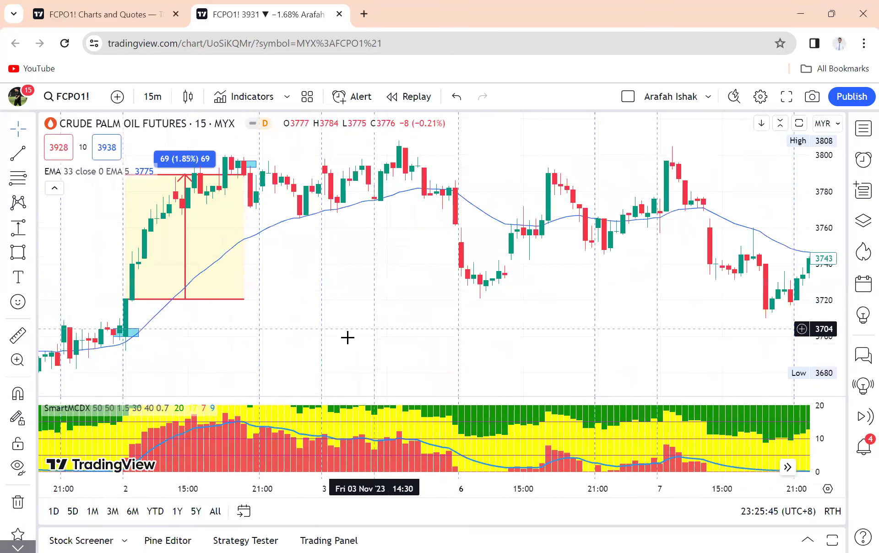
pyautogui.hscroll(2, 342, 339)
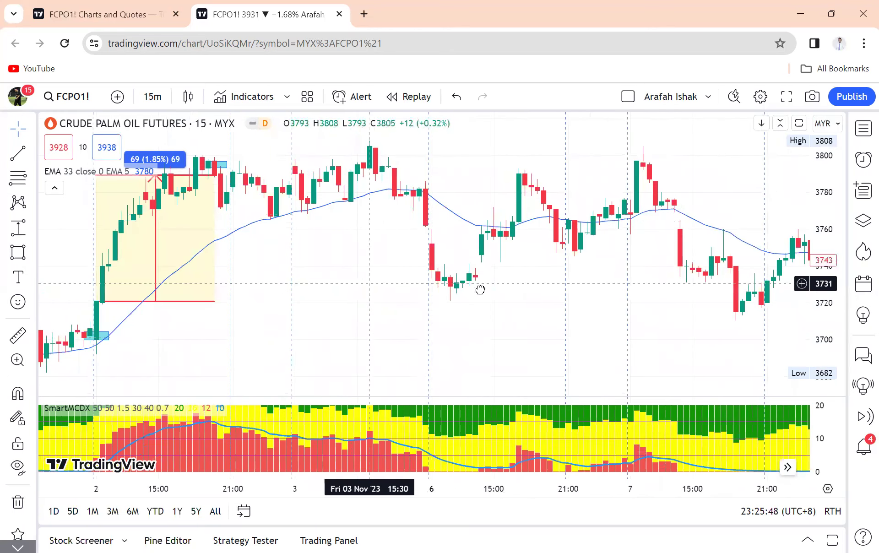
pyautogui.hscroll(-8, 624, 300)
pyautogui.hscroll(3, 583, 302)
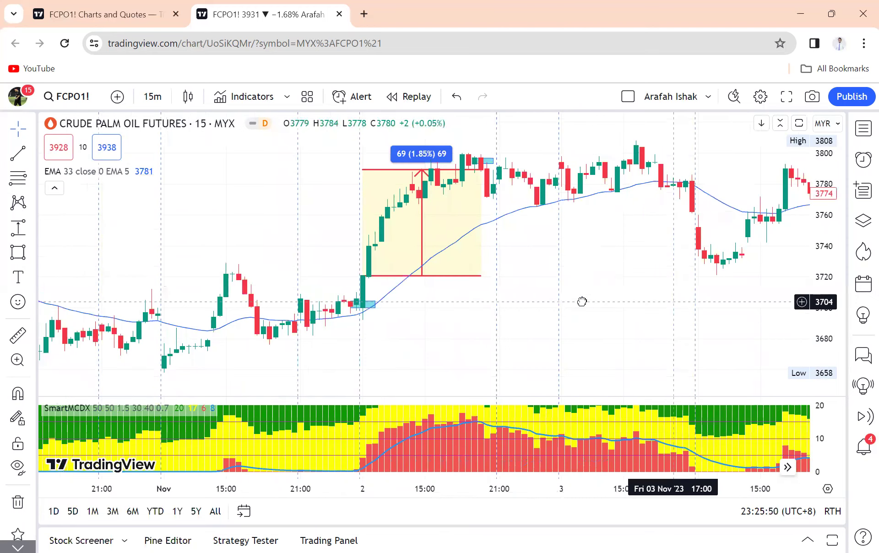
pyautogui.hscroll(7, 428, 305)
pyautogui.hscroll(6, 555, 328)
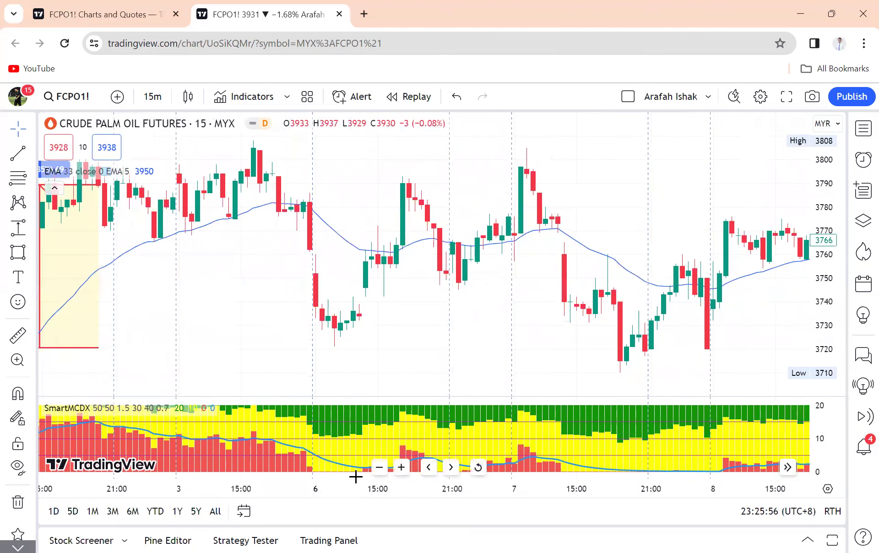
pyautogui.scroll(2, 261, 473)
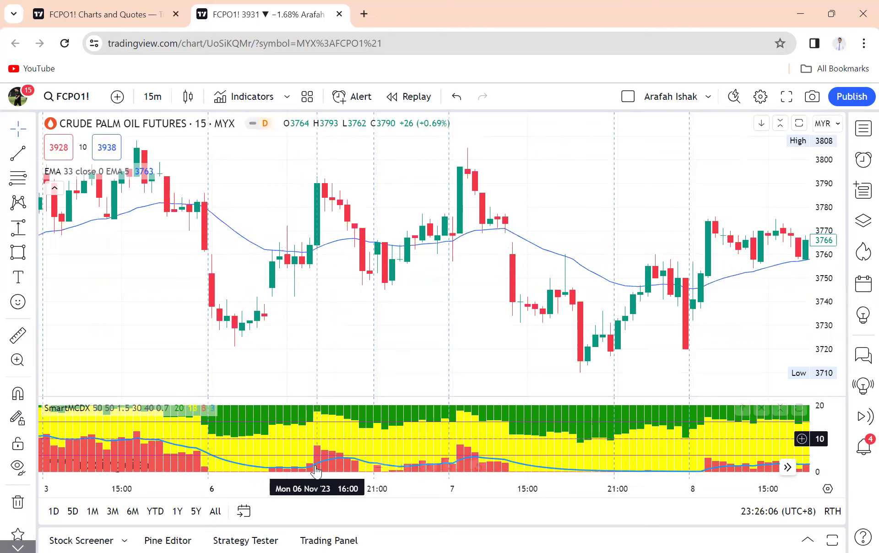
pyautogui.scroll(-4, 406, 451)
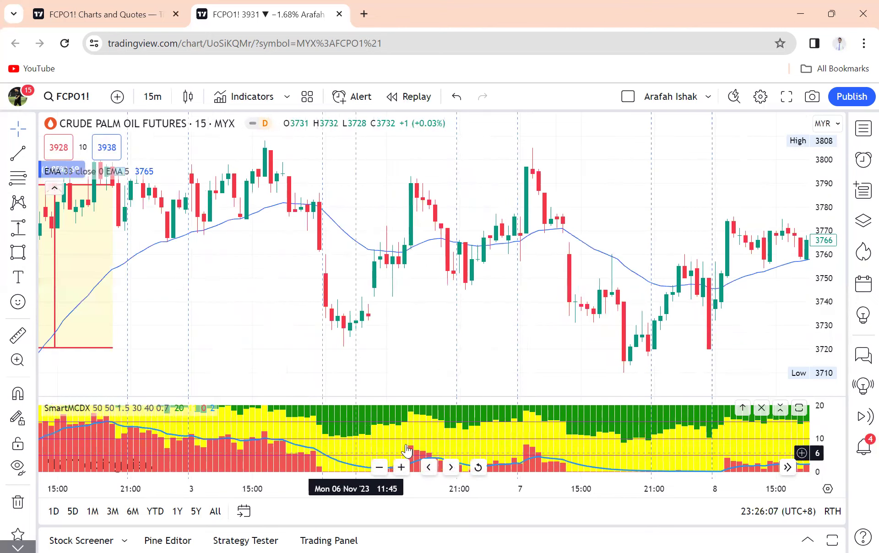
pyautogui.scroll(3, 406, 450)
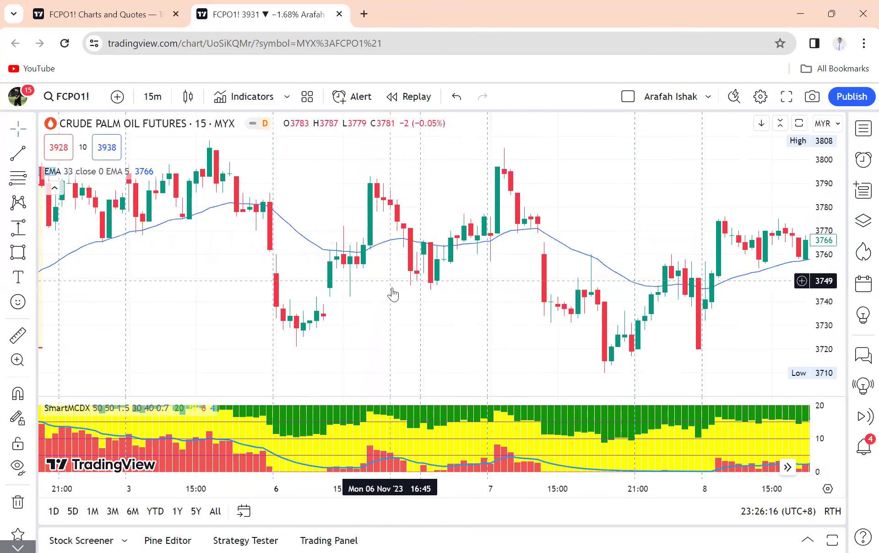
pyautogui.scroll(-2, 392, 291)
pyautogui.scroll(-1, 527, 291)
# Step: Frame Nov 9–15 so the Nov 10 breakout and rally to about 3971 show
pyautogui.moveTo(527, 290); pyautogui.dragTo(429, 292)
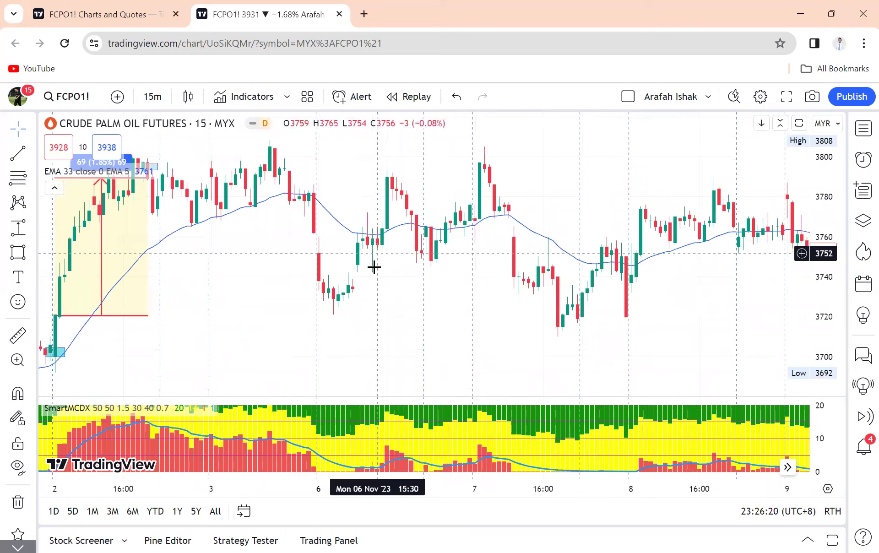
pyautogui.scroll(2, 374, 267)
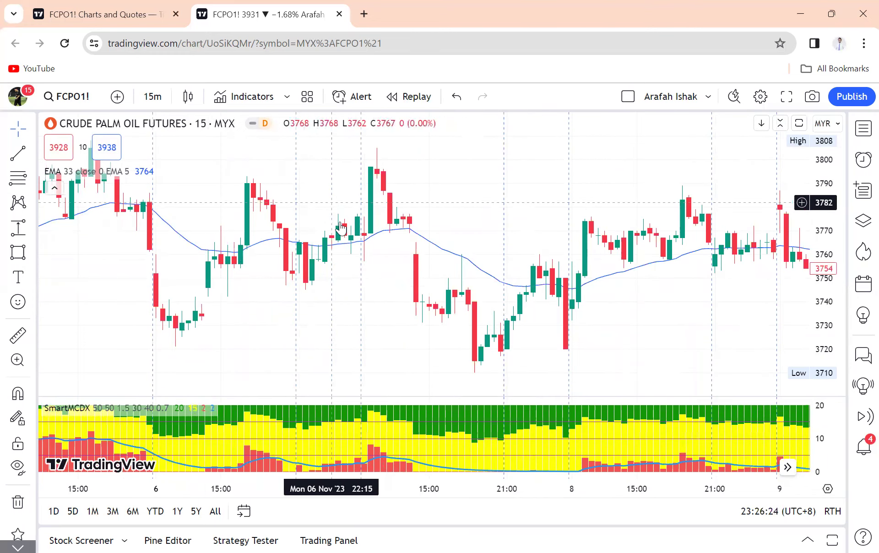
pyautogui.scroll(-3, 458, 225)
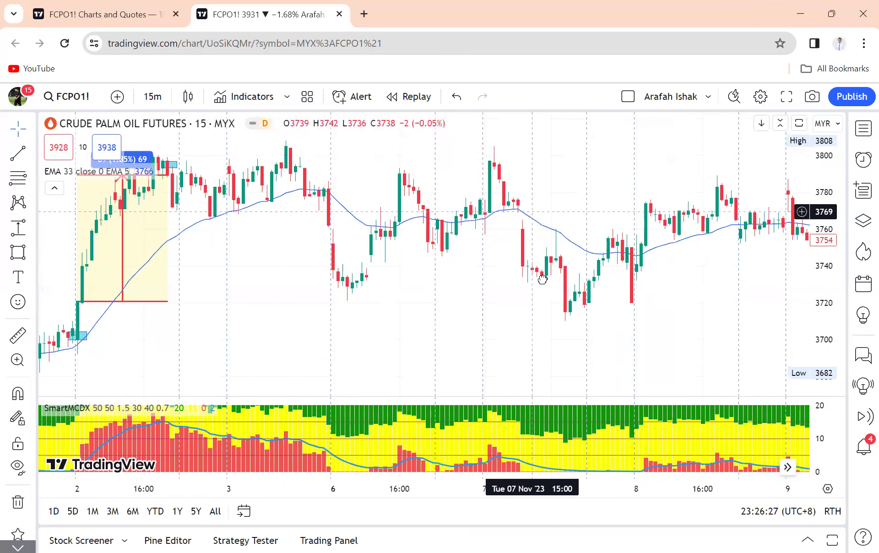
pyautogui.scroll(-3, 659, 298)
pyautogui.hscroll(5, 450, 329)
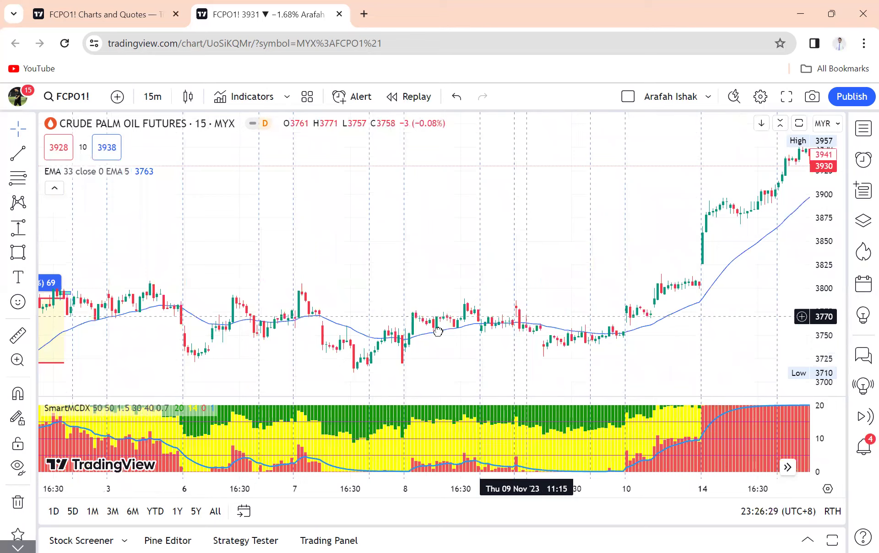
pyautogui.hscroll(5, 444, 323)
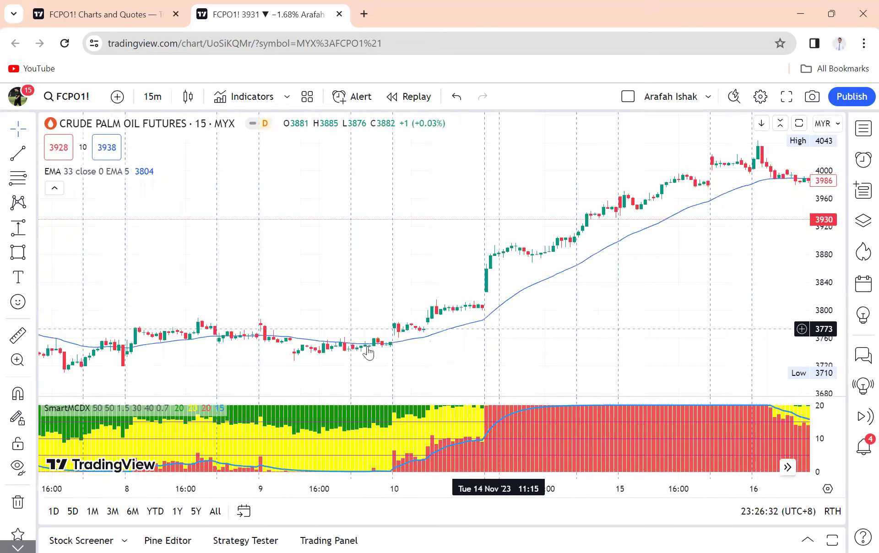
pyautogui.moveTo(379, 275); pyautogui.dragTo(709, 247)
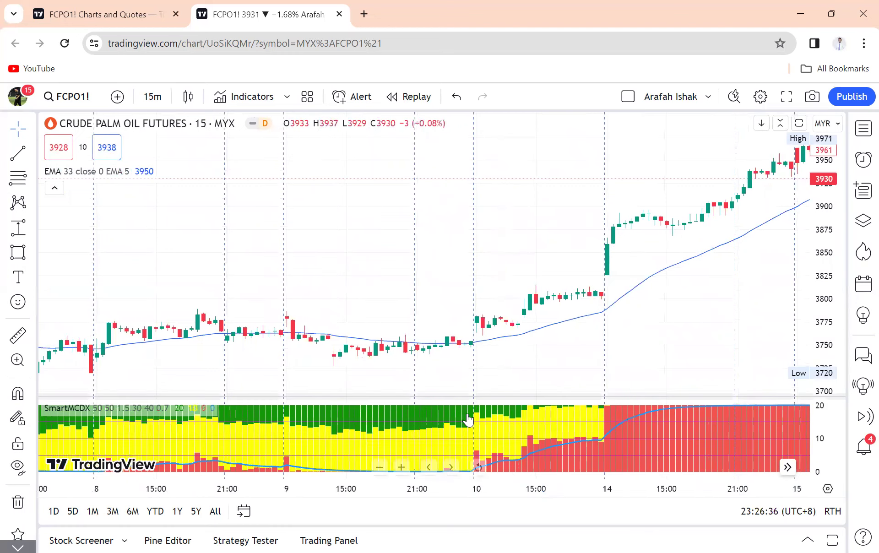
pyautogui.moveTo(467, 463)
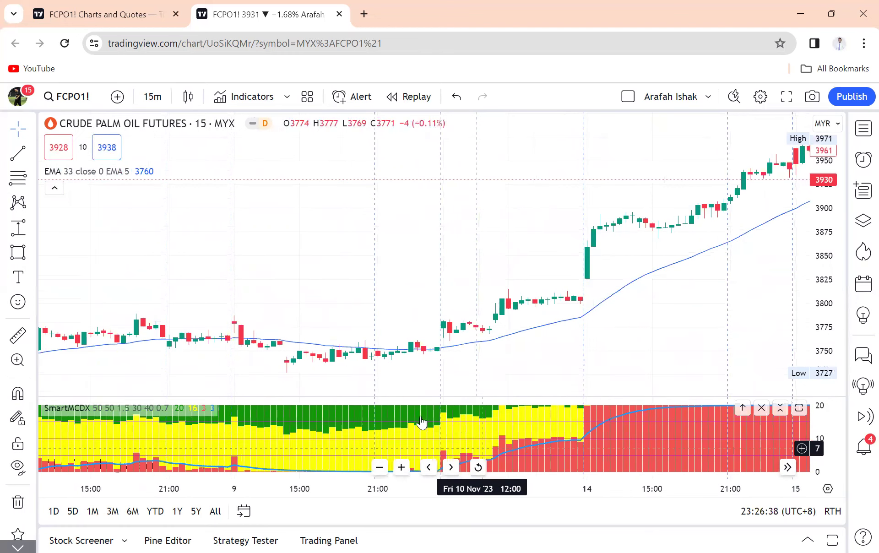
pyautogui.scroll(3, 472, 463)
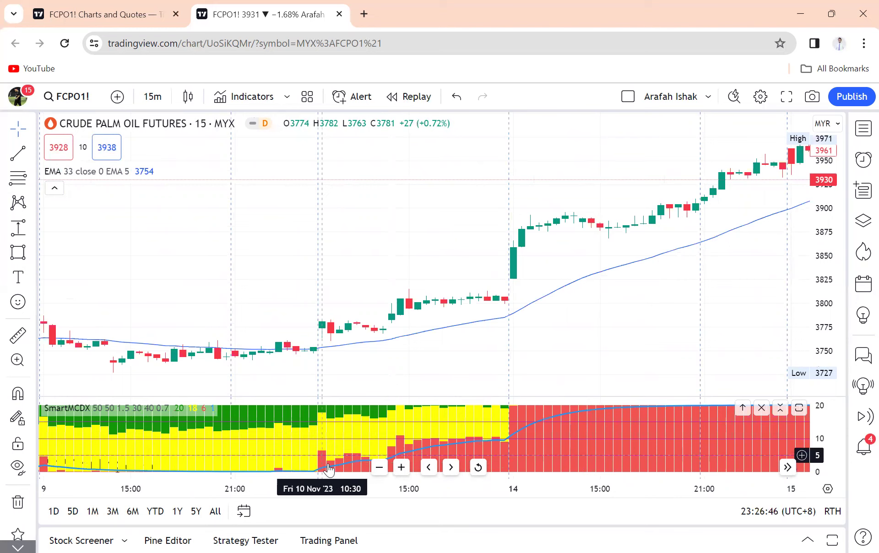
# Step: Draw a blue box around the Nov 10 consolidation bars near 3775
pyautogui.click(18, 256)
pyautogui.click(331, 321)
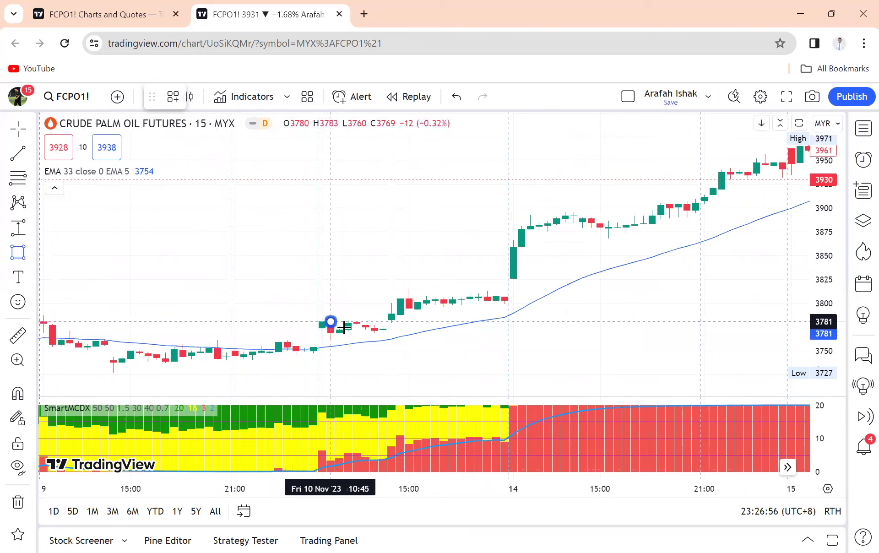
pyautogui.click(399, 335)
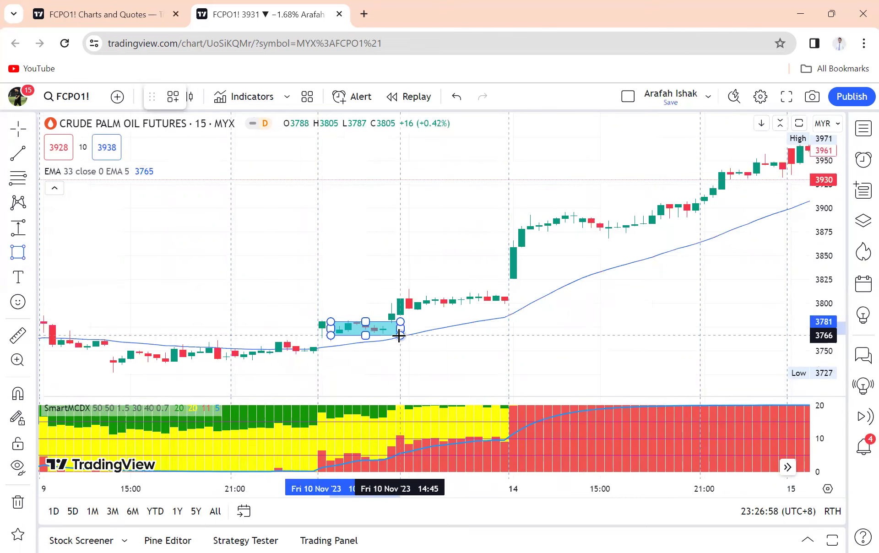
pyautogui.click(323, 323)
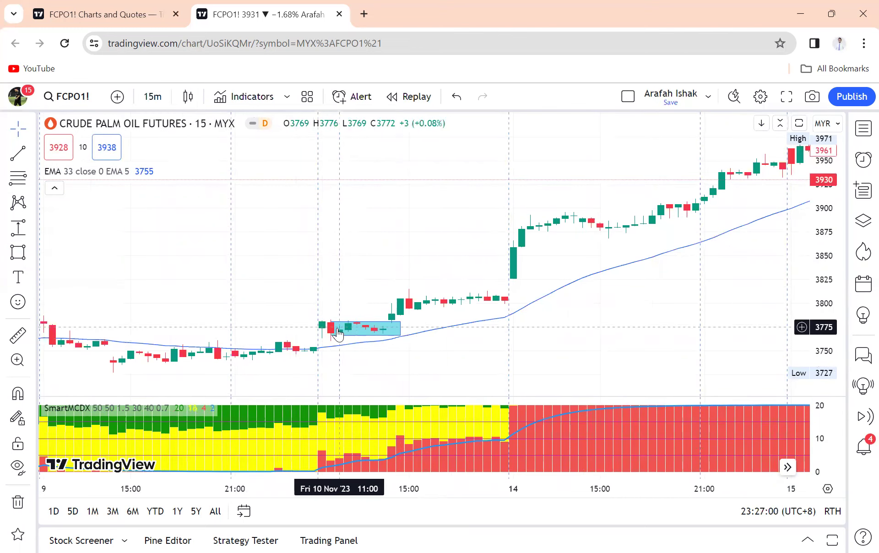
# Step: Pan the chart right to bring the Nov 15–16 rally into view
pyautogui.hscroll(3, 465, 277)
pyautogui.hscroll(-5, 487, 316)
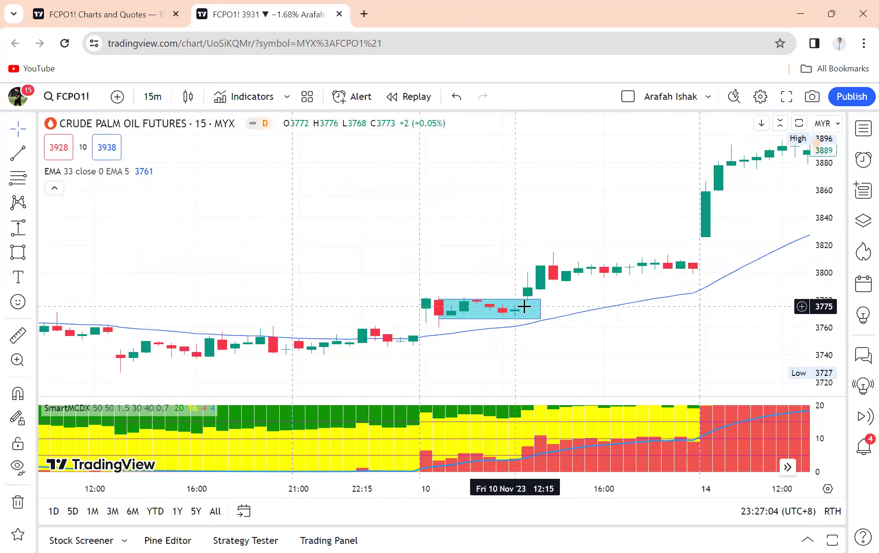
pyautogui.moveTo(591, 339); pyautogui.dragTo(408, 350)
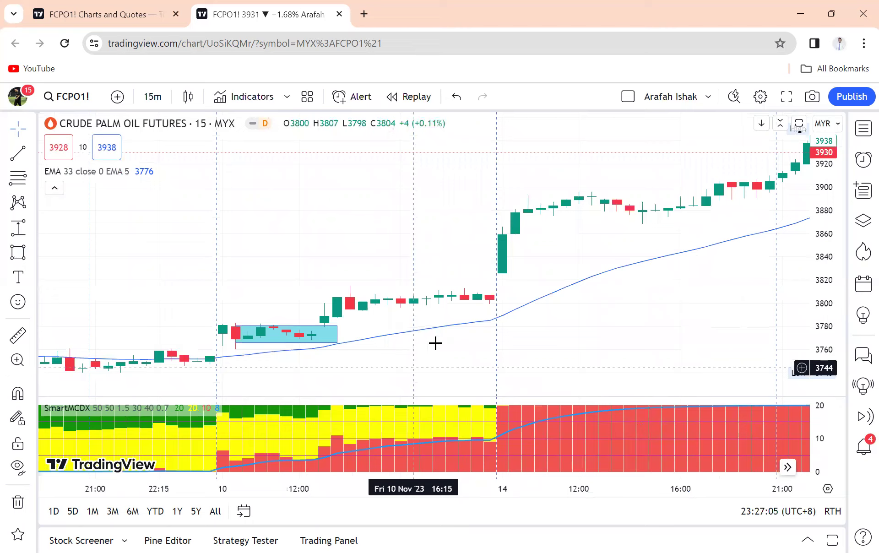
pyautogui.scroll(-2, 418, 309)
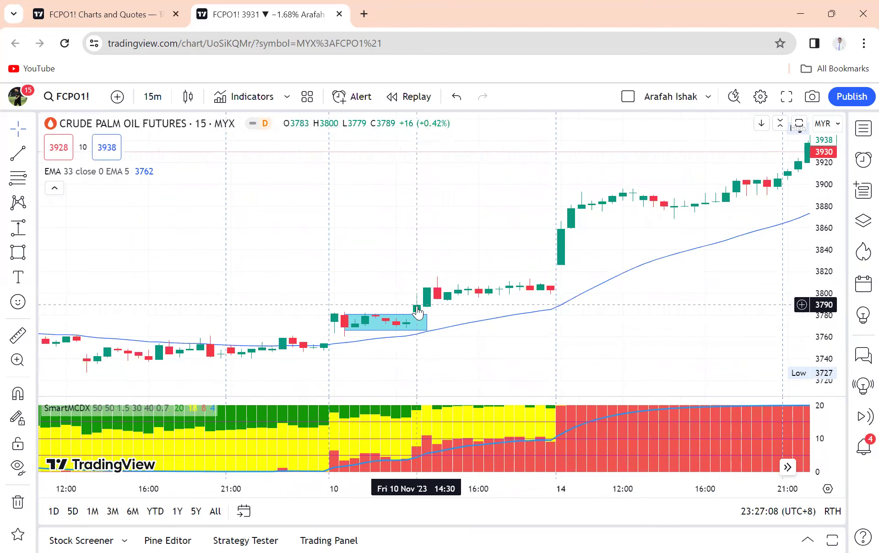
pyautogui.scroll(-1, 423, 307)
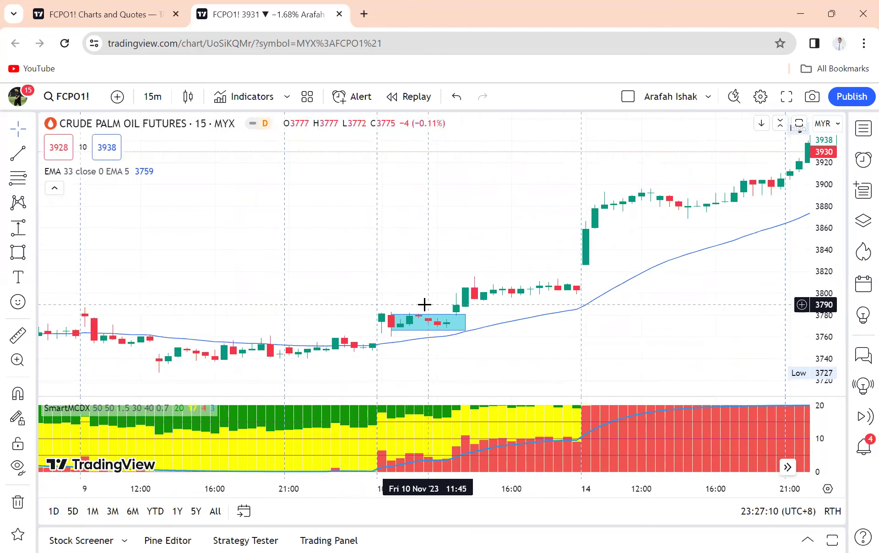
pyautogui.moveTo(567, 312); pyautogui.dragTo(441, 322)
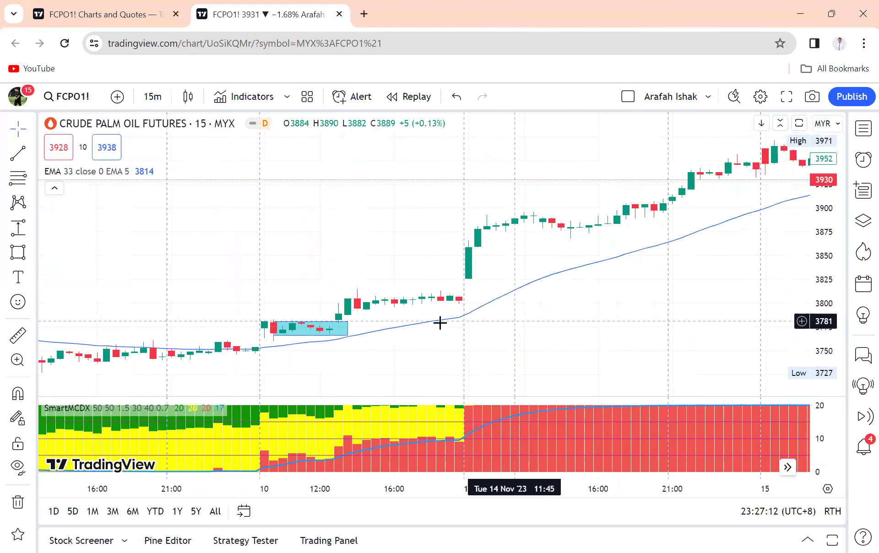
pyautogui.scroll(-1, 440, 323)
pyautogui.moveTo(586, 327); pyautogui.dragTo(456, 259)
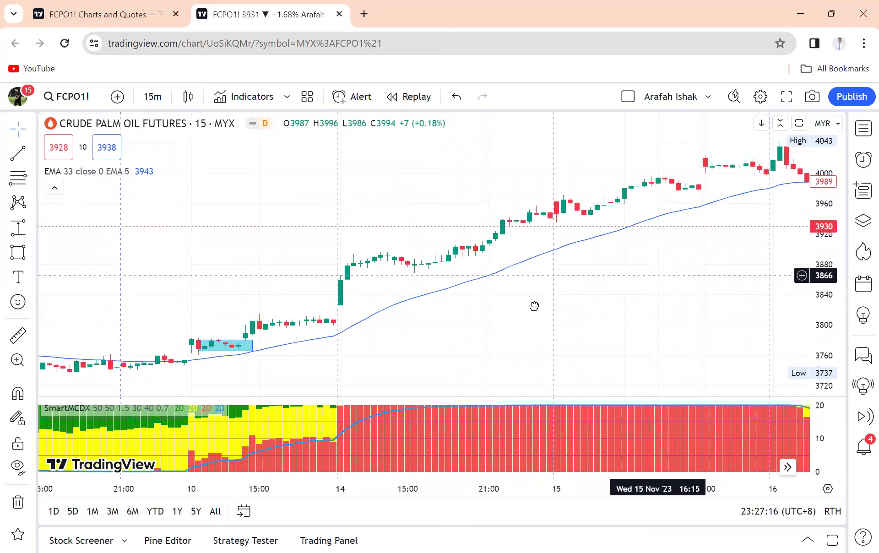
pyautogui.moveTo(534, 306); pyautogui.dragTo(455, 315)
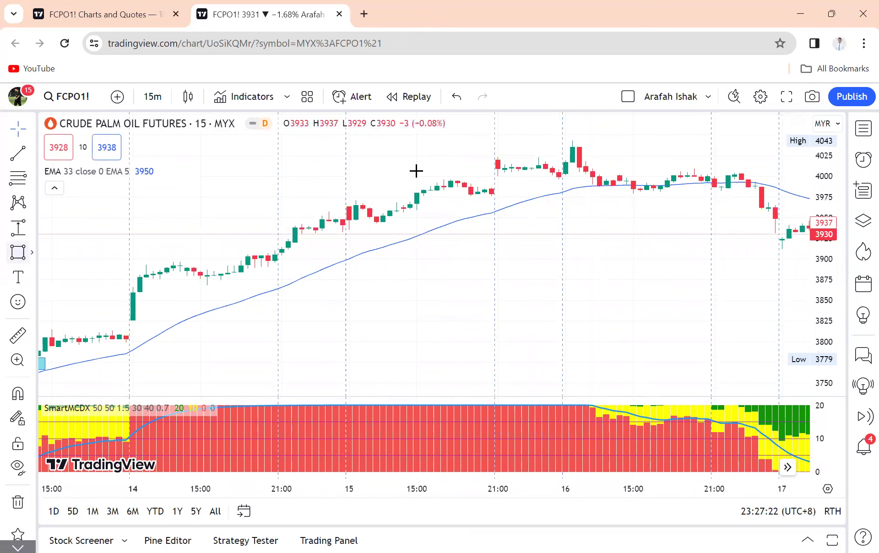
# Step: Box the 16 Nov morning peak, spanning roughly 4017 to 4038
pyautogui.moveTo(582, 150); pyautogui.dragTo(620, 163)
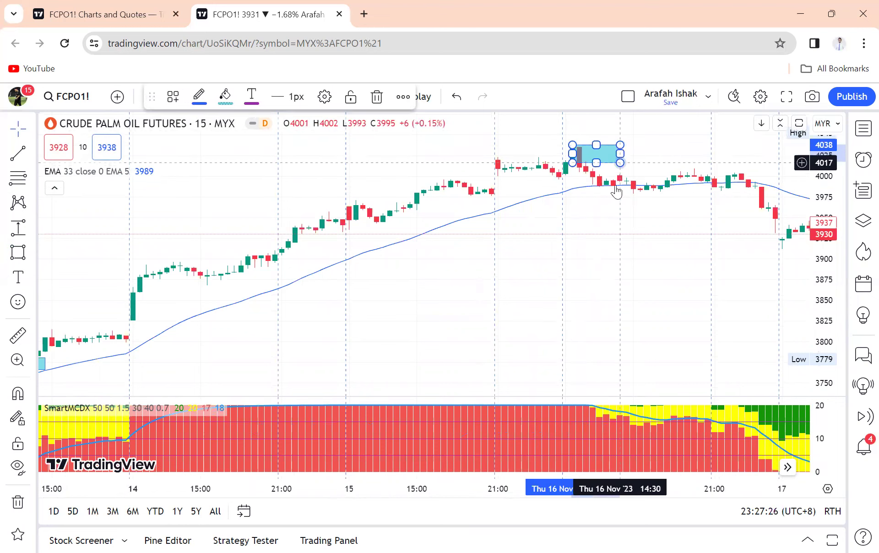
pyautogui.click(620, 243)
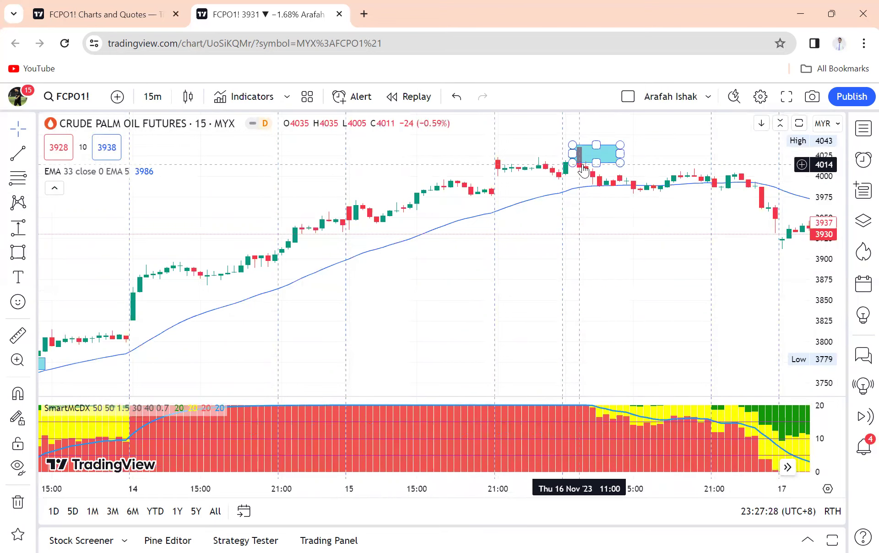
pyautogui.scroll(-2, 200, 342)
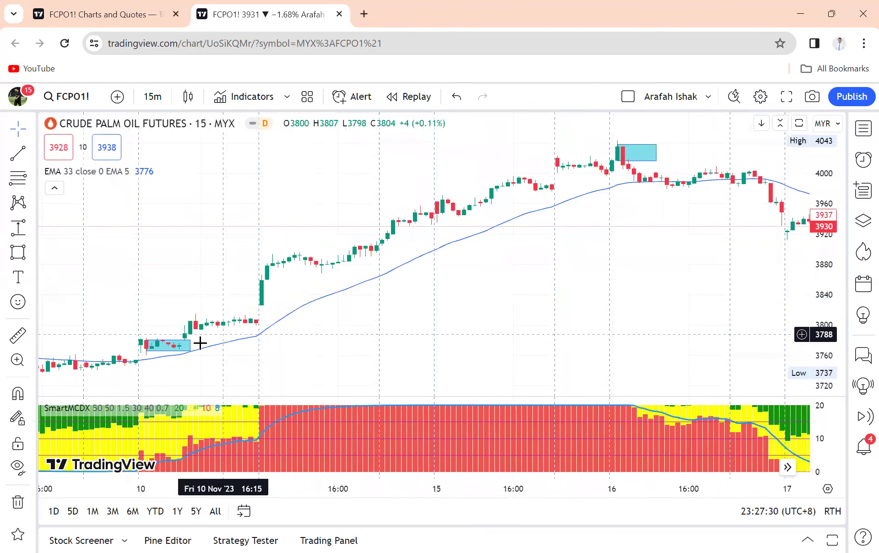
pyautogui.hscroll(3, 552, 238)
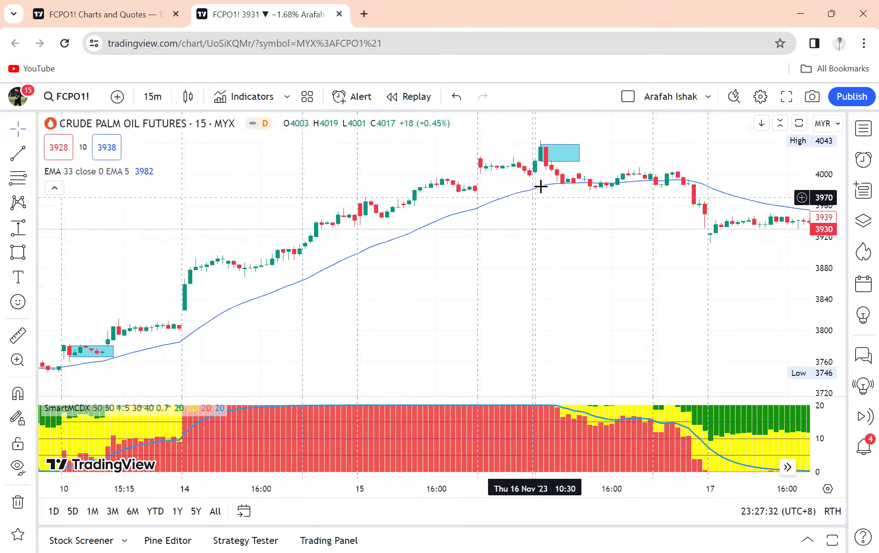
pyautogui.scroll(1, 541, 186)
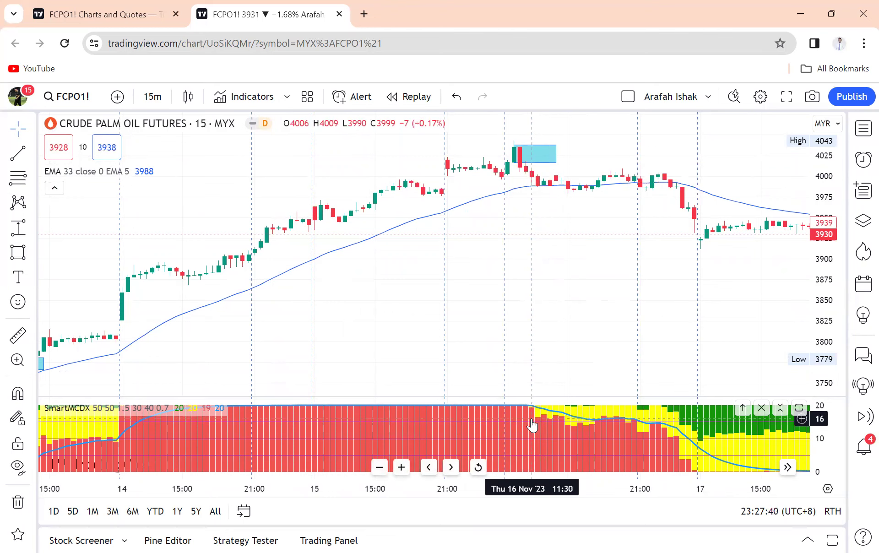
pyautogui.scroll(-2, 527, 280)
pyautogui.hscroll(-3, 393, 315)
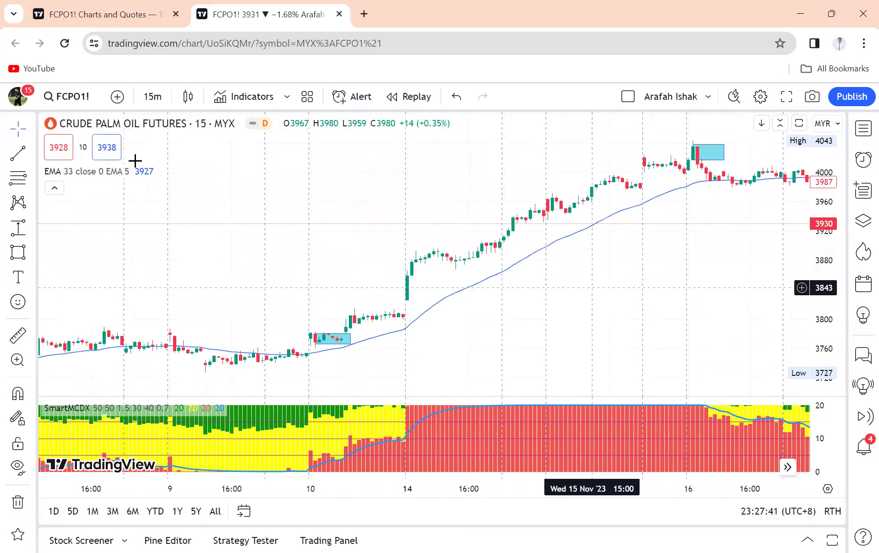
# Step: Measure the Nov 10 breakout to the 16 Nov high as 211 points (5.58%)
pyautogui.click(18, 232)
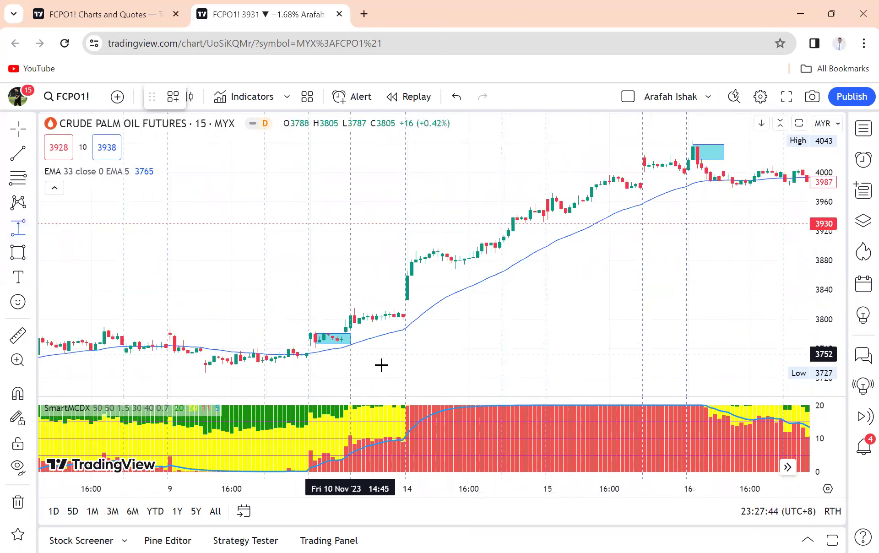
pyautogui.click(346, 326)
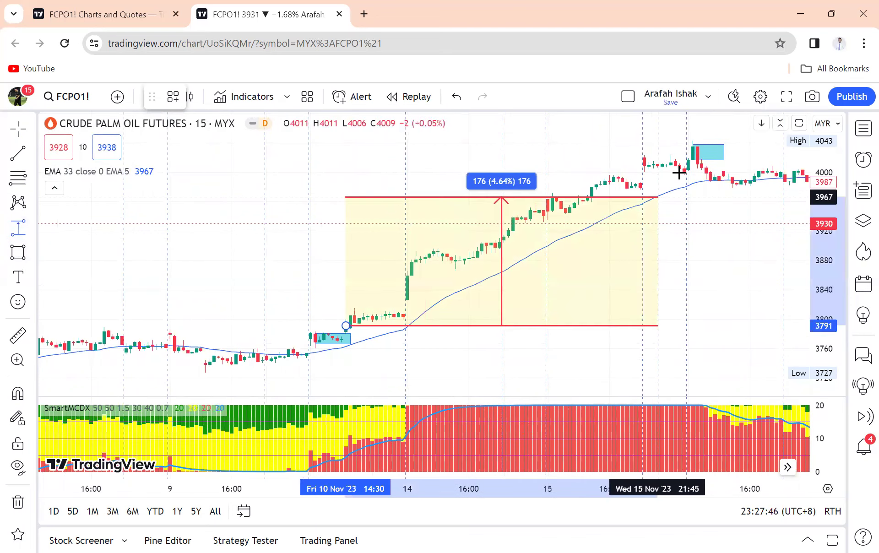
pyautogui.click(702, 172)
pyautogui.moveTo(724, 251); pyautogui.dragTo(539, 298)
pyautogui.hscroll(-3, 575, 333)
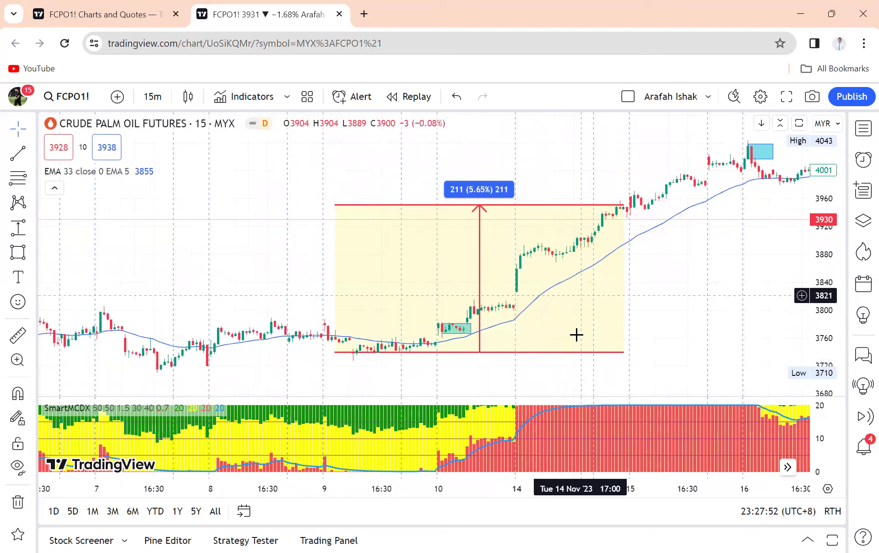
pyautogui.moveTo(599, 351); pyautogui.dragTo(689, 313)
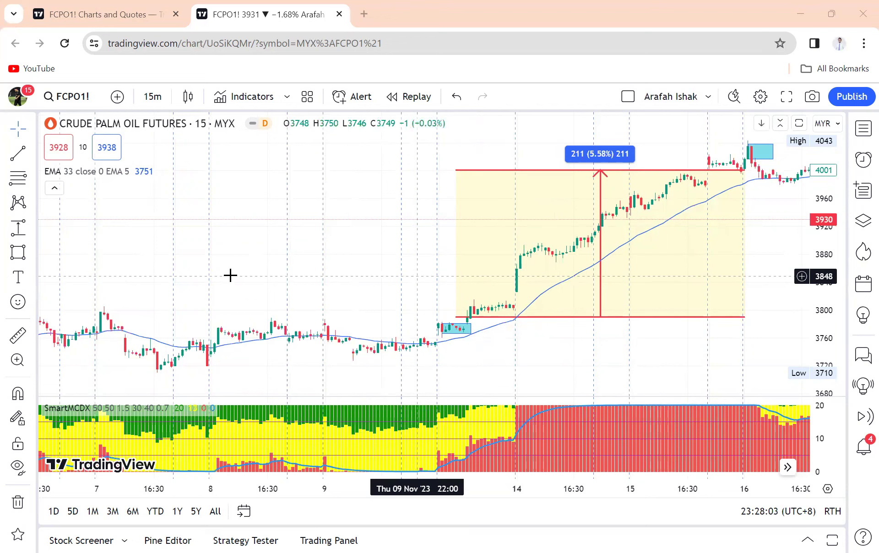
pyautogui.hscroll(5, 230, 275)
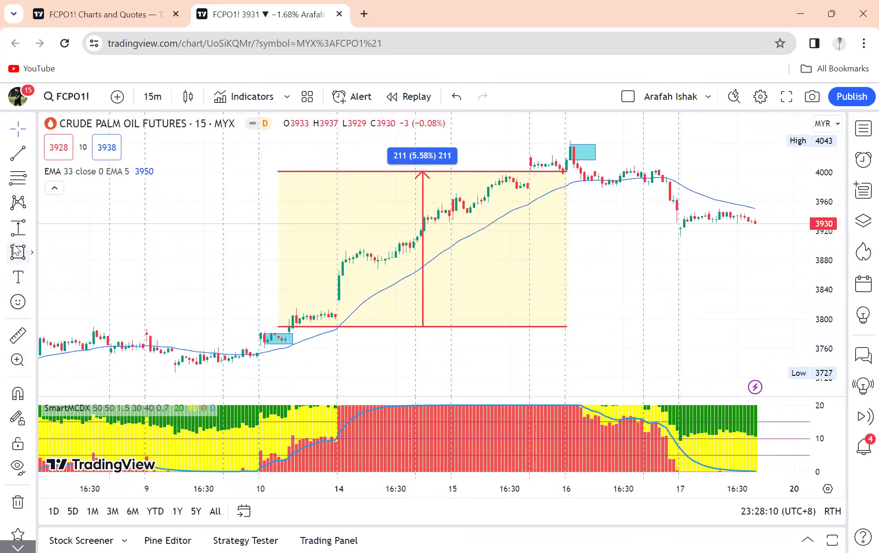
# Step: Add a Date Range from Nov 10 to 16 Nov reading 76 bars, 5d 19h 30m
pyautogui.click(32, 230)
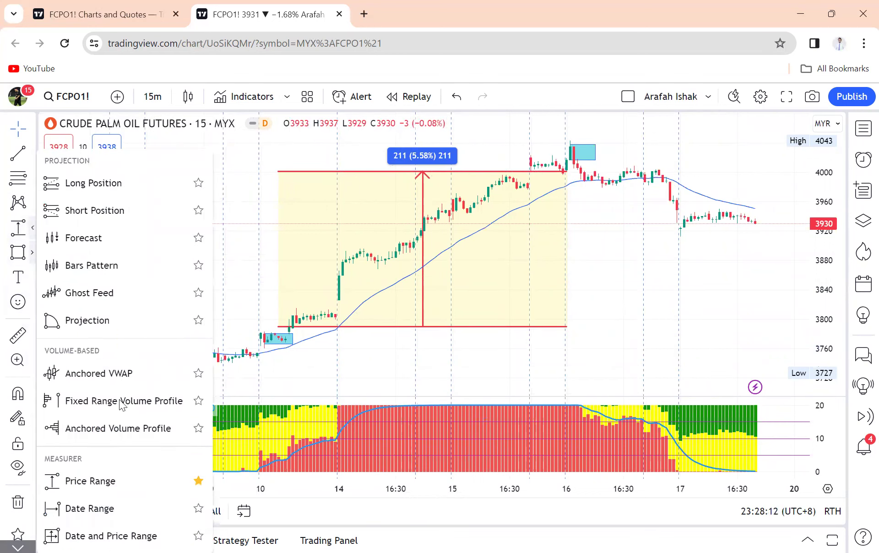
pyautogui.click(89, 507)
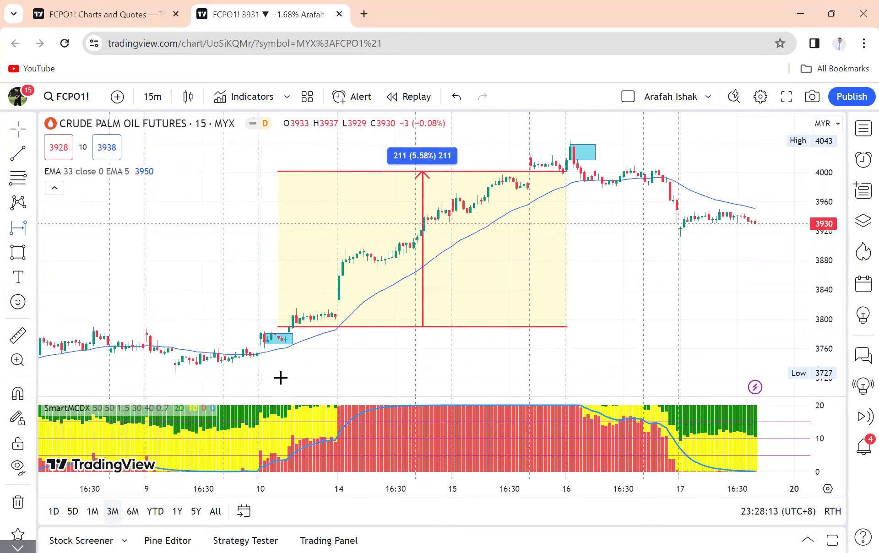
pyautogui.click(307, 325)
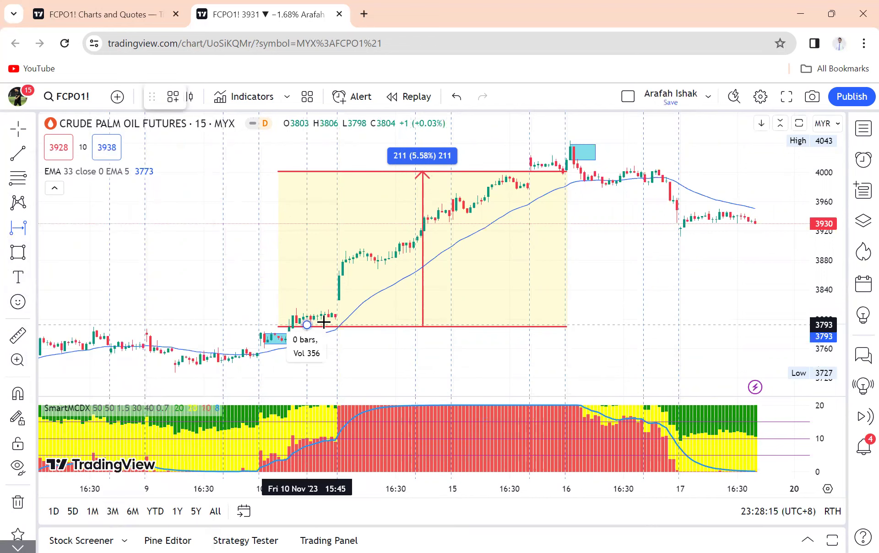
pyautogui.click(578, 173)
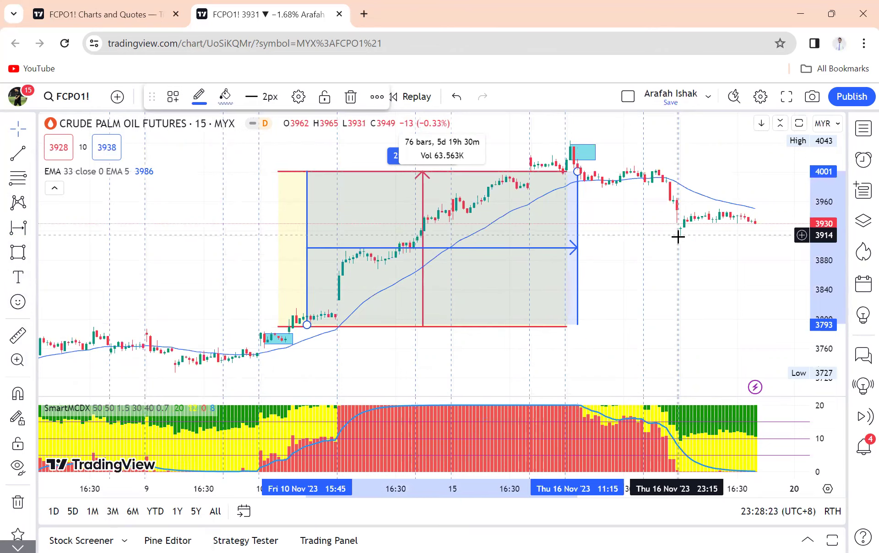
pyautogui.scroll(-2, 626, 281)
pyautogui.click(626, 280)
pyautogui.scroll(-5, 453, 308)
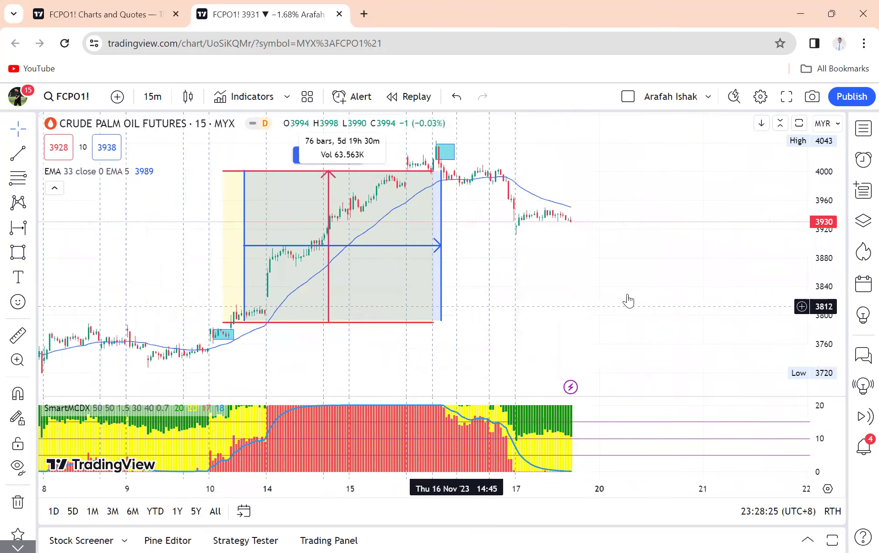
# Step: Scroll back from November and zoom in on the 10–16 October bars
pyautogui.moveTo(629, 300); pyautogui.dragTo(791, 248)
pyautogui.hscroll(-5, 482, 300)
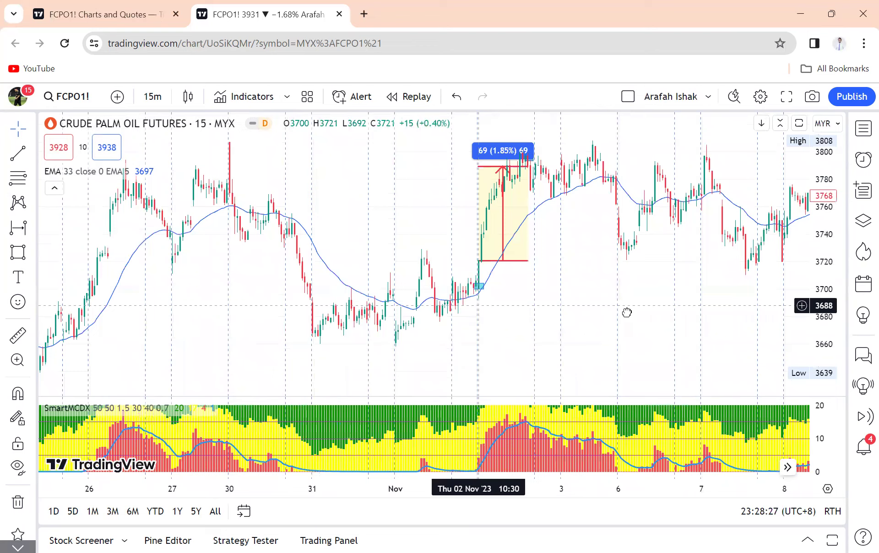
pyautogui.scroll(1, 627, 312)
pyautogui.hscroll(-5, 379, 301)
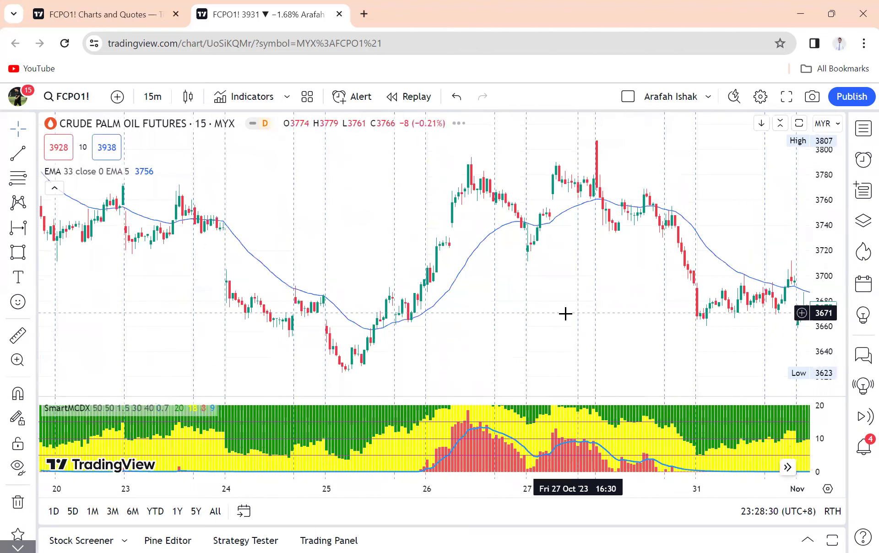
pyautogui.hscroll(-2, 525, 318)
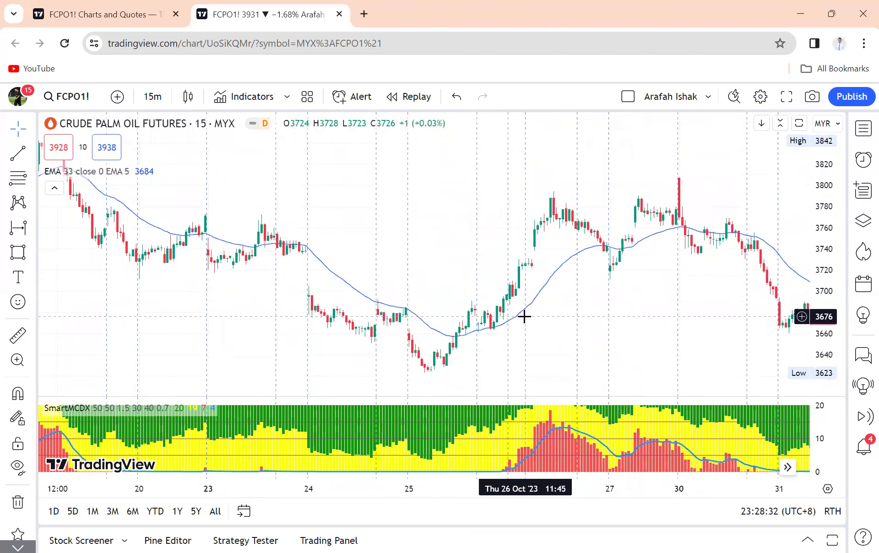
pyautogui.hscroll(-4, 526, 320)
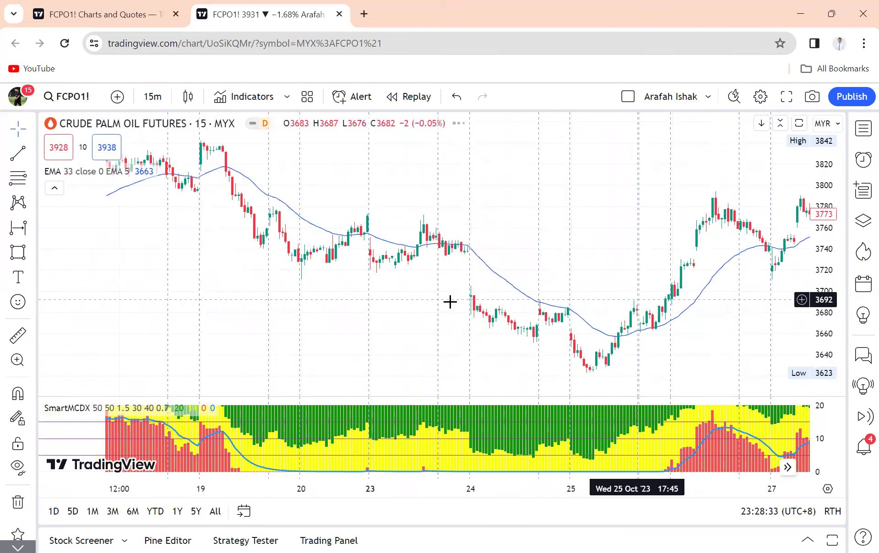
pyautogui.hscroll(-6, 467, 306)
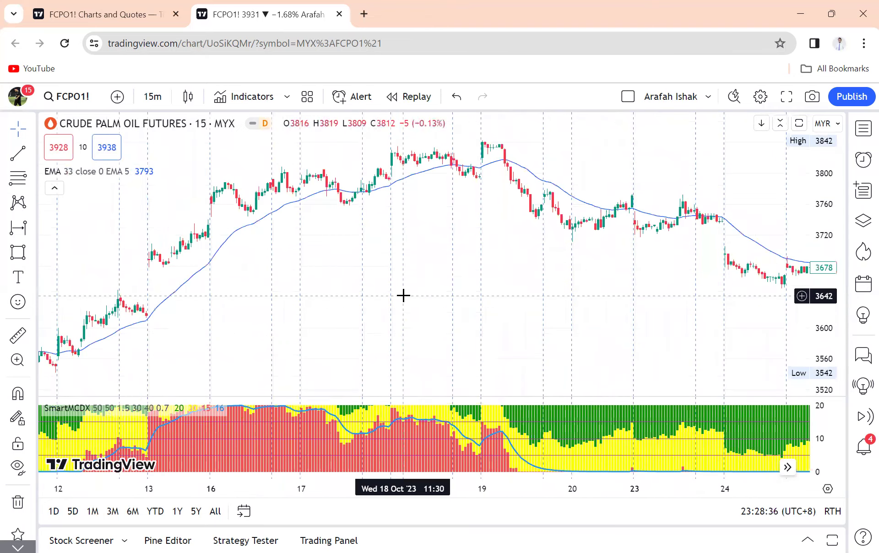
pyautogui.scroll(5, 430, 299)
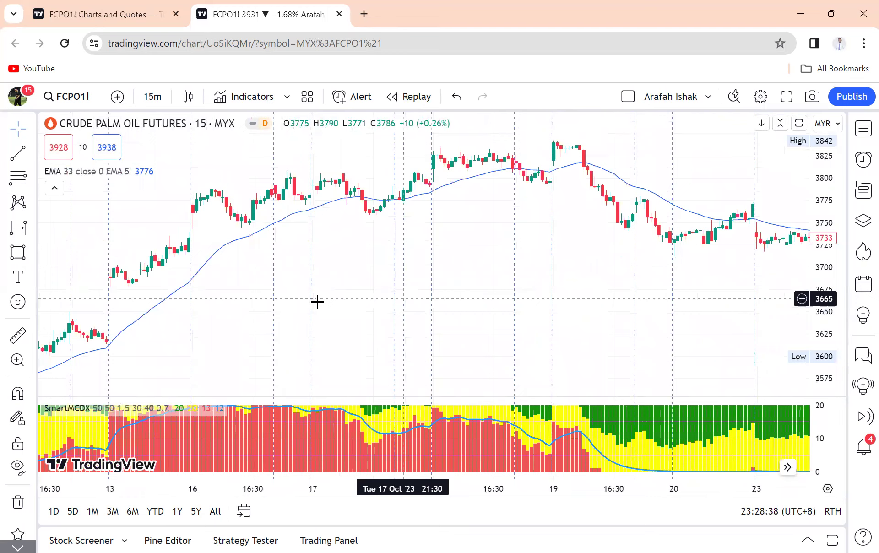
pyautogui.hscroll(-5, 549, 301)
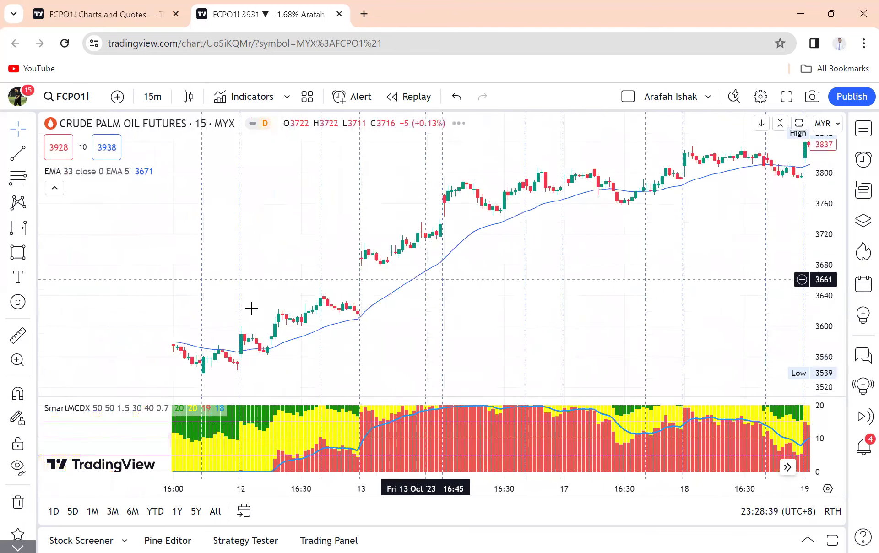
pyautogui.hscroll(-8, 251, 308)
pyautogui.scroll(3, 559, 330)
pyautogui.hscroll(-4, 489, 369)
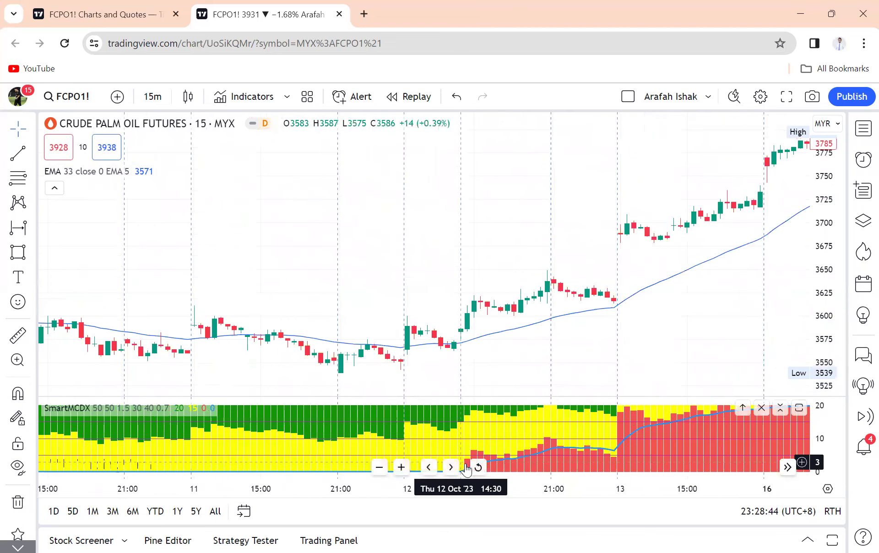
pyautogui.scroll(3, 457, 369)
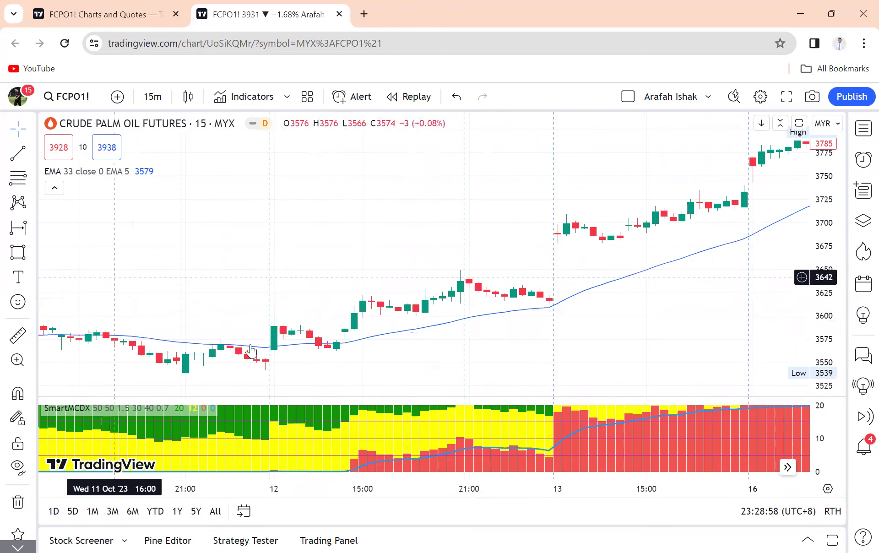
# Step: Draw a blue box over the 12 Oct consolidation candles around 3580–3590
pyautogui.click(17, 251)
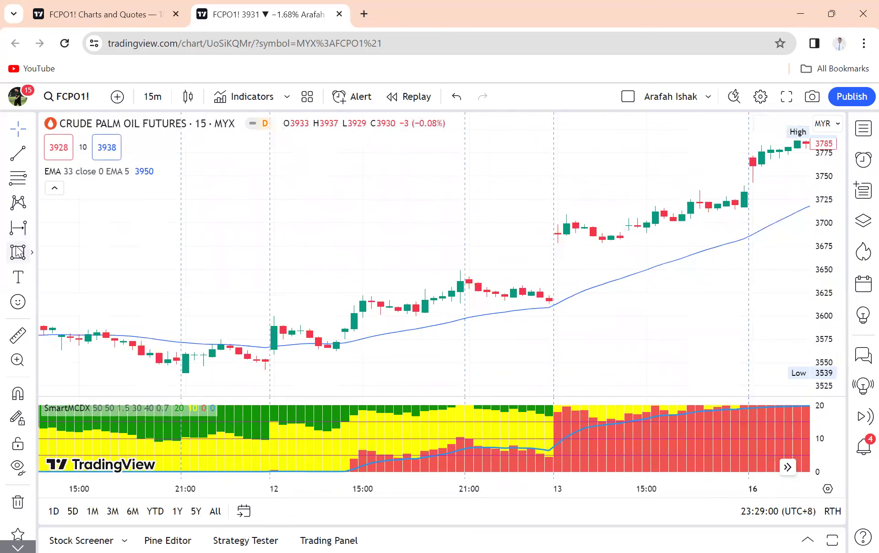
pyautogui.moveTo(283, 326); pyautogui.dragTo(372, 334)
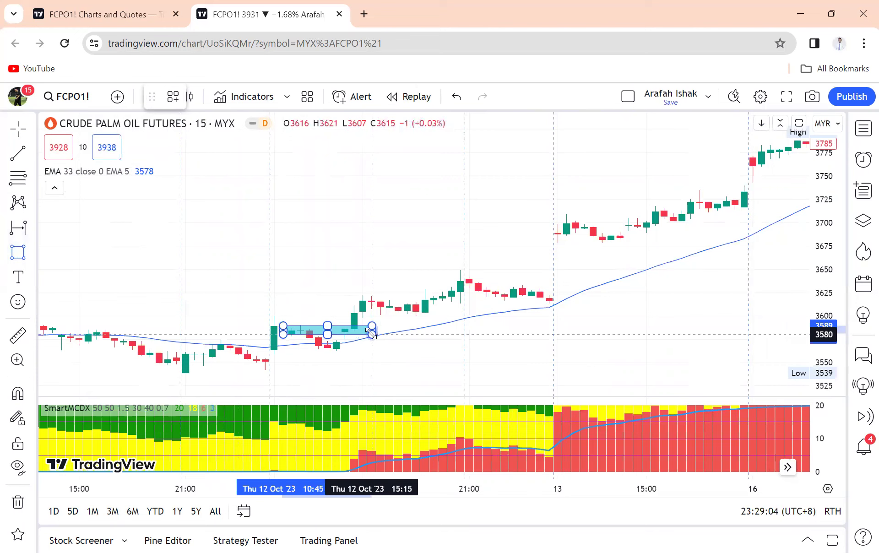
pyautogui.click(348, 322)
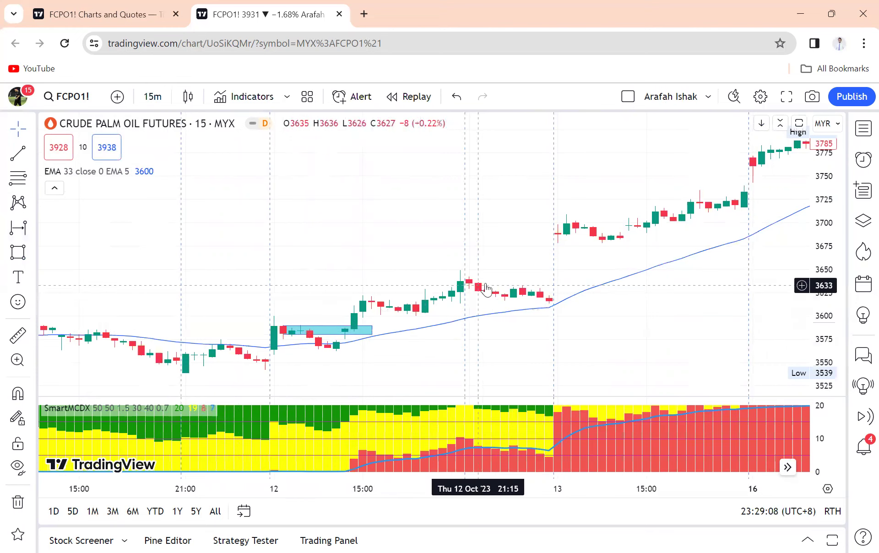
pyautogui.moveTo(475, 320); pyautogui.dragTo(575, 319)
pyautogui.moveTo(512, 336); pyautogui.dragTo(394, 453)
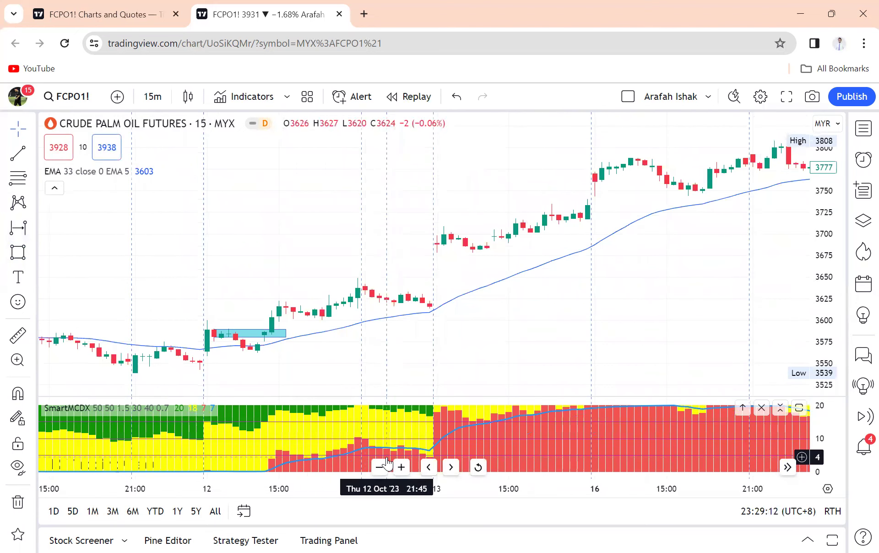
pyautogui.moveTo(426, 307); pyautogui.dragTo(452, 355)
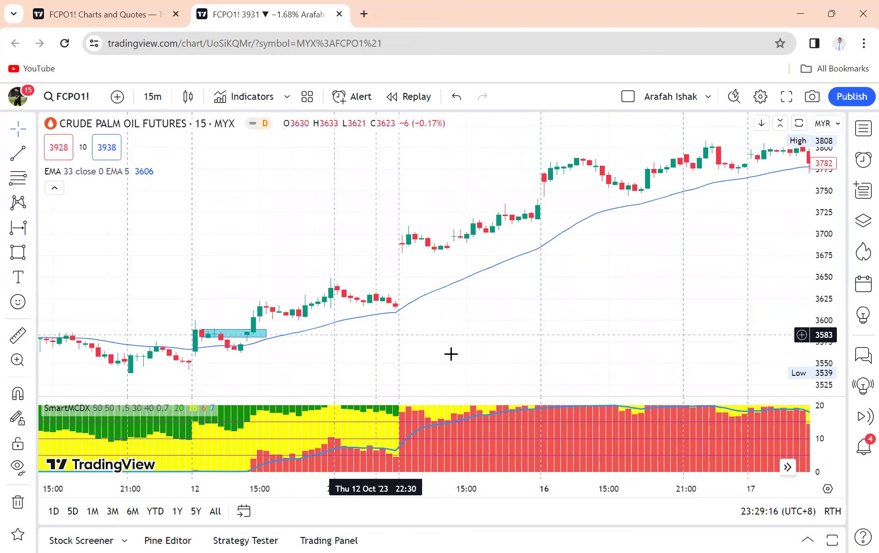
pyautogui.hscroll(3, 429, 334)
pyautogui.scroll(-3, 392, 361)
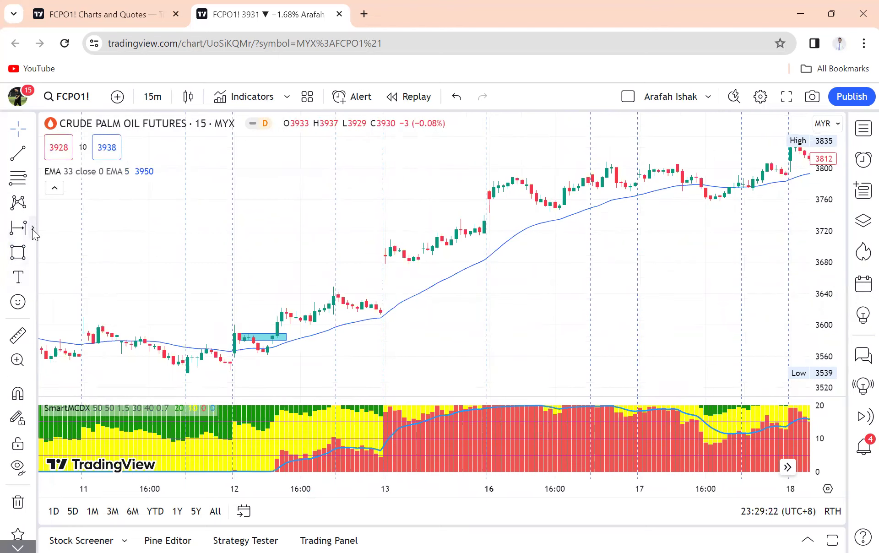
# Step: Measure the rise after the 12 Oct box as a price range of 18 (0.49%)
pyautogui.click(32, 228)
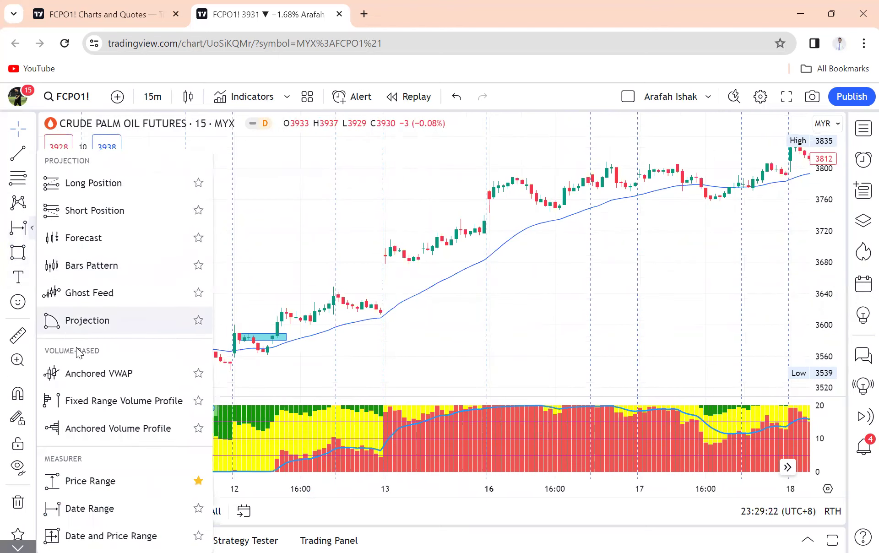
pyautogui.click(114, 478)
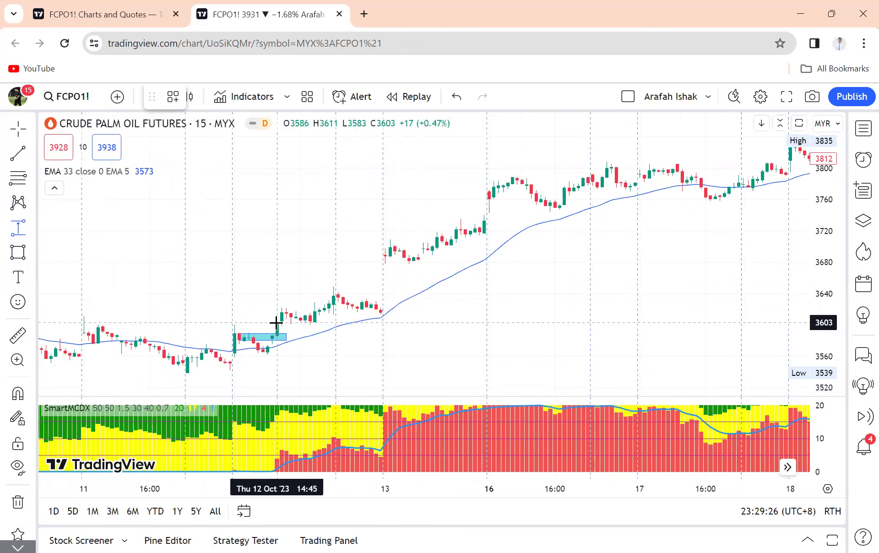
pyautogui.click(277, 322)
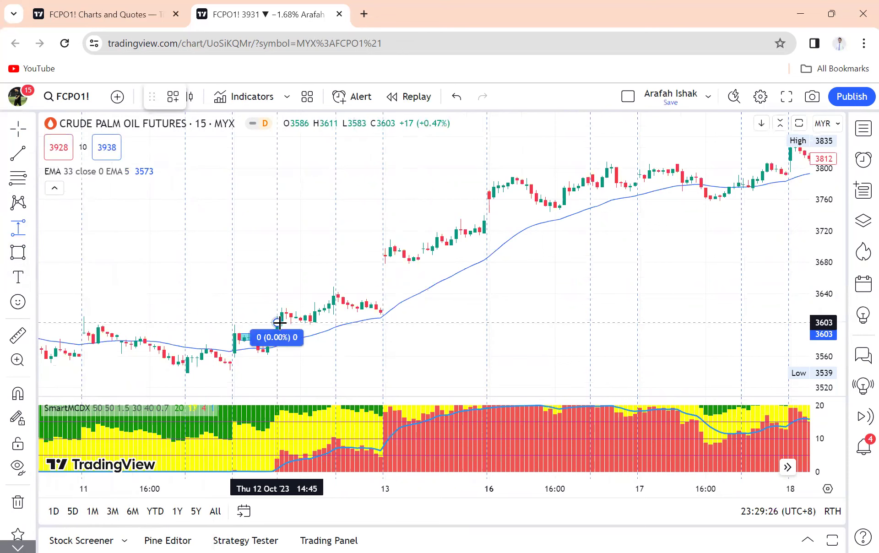
pyautogui.click(357, 308)
pyautogui.click(448, 328)
pyautogui.scroll(-2, 476, 330)
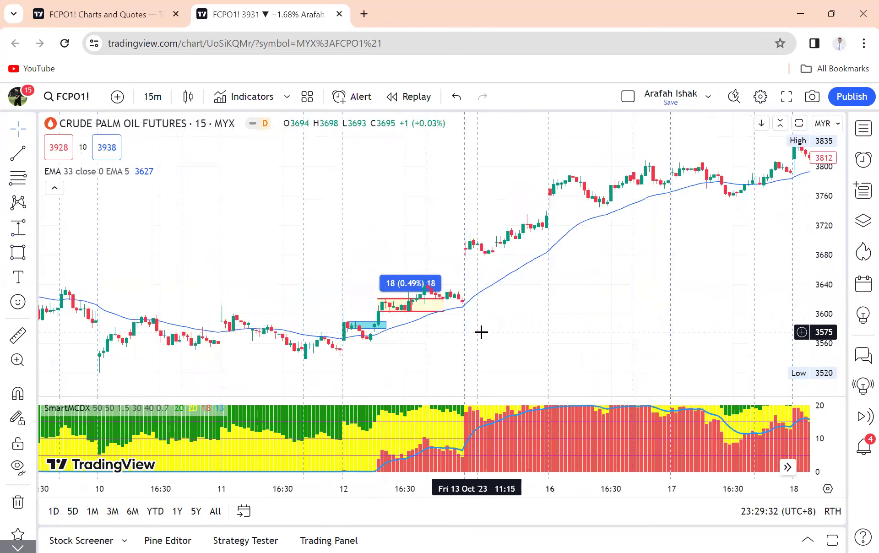
# Step: Pan the chart forward until the 20 Oct bars are visible
pyautogui.moveTo(393, 343); pyautogui.dragTo(345, 364)
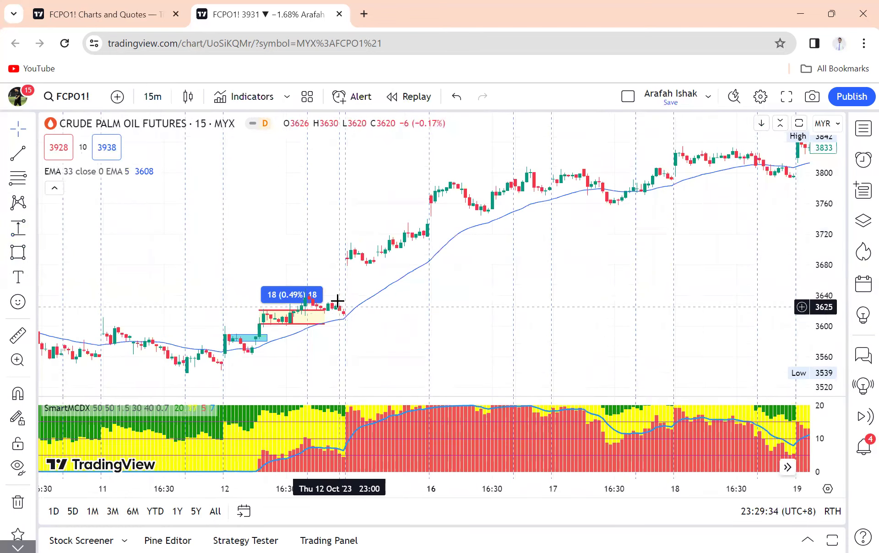
pyautogui.moveTo(439, 300); pyautogui.dragTo(292, 272)
pyautogui.moveTo(441, 224); pyautogui.dragTo(410, 222)
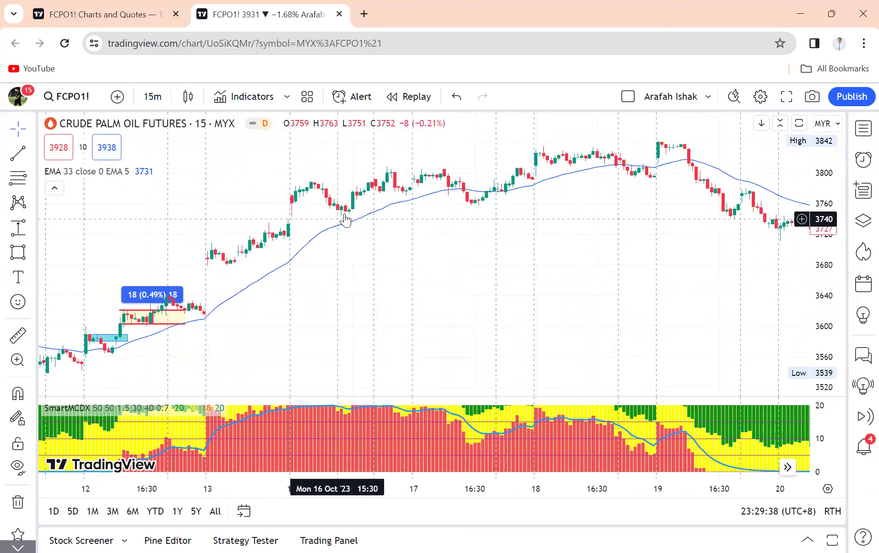
pyautogui.click(18, 227)
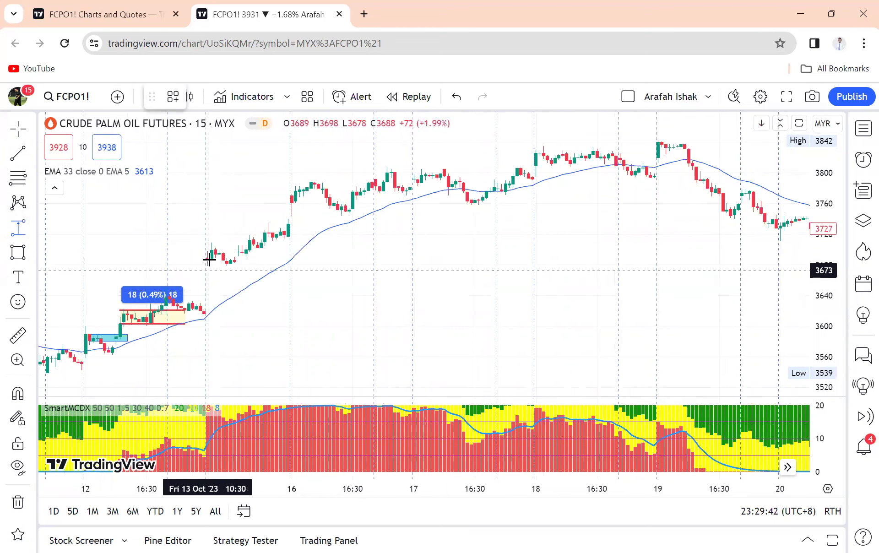
# Step: Measure the 13 Oct low to 16 Oct high as a 58-point (1.58%) price range
pyautogui.click(240, 251)
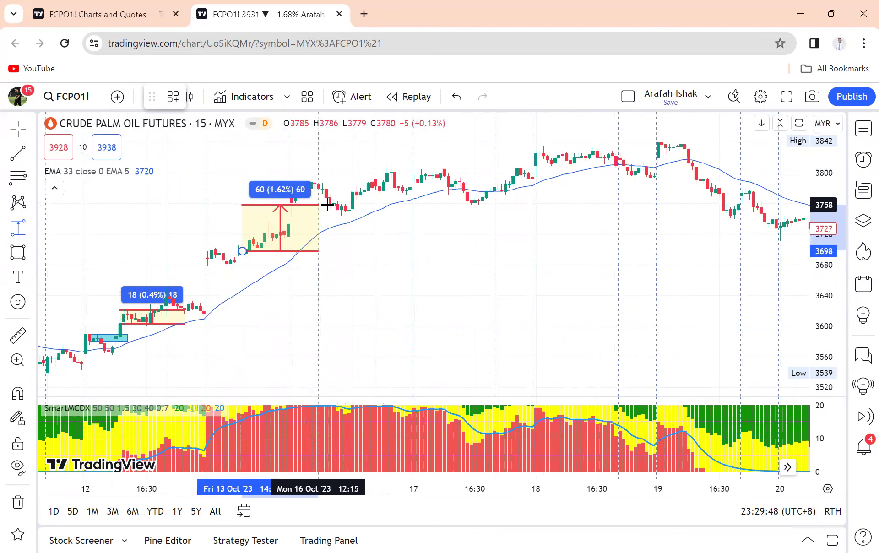
pyautogui.click(333, 206)
pyautogui.click(359, 243)
pyautogui.scroll(-2, 412, 279)
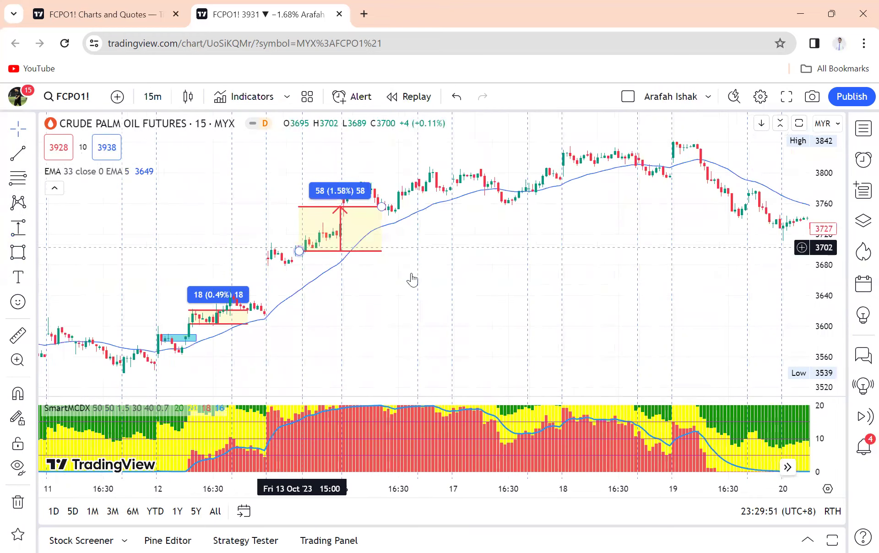
pyautogui.moveTo(486, 291); pyautogui.dragTo(376, 316)
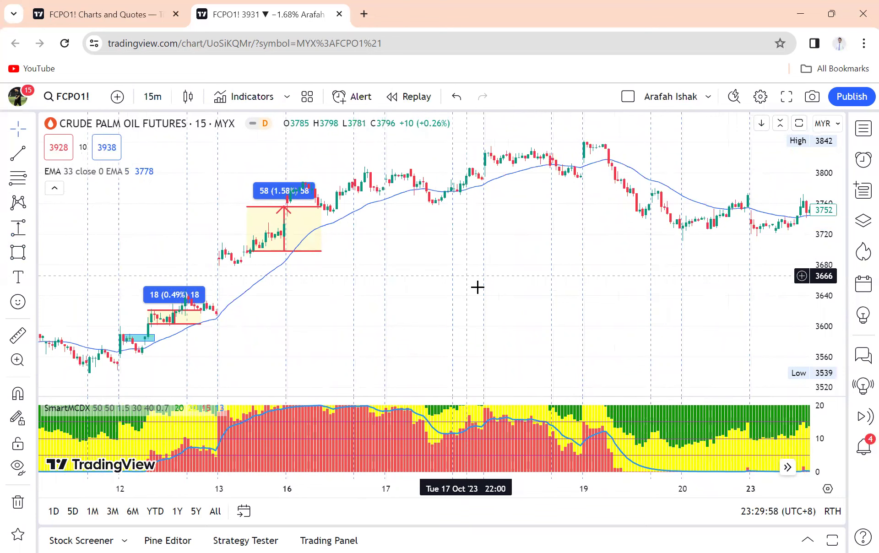
pyautogui.scroll(1, 537, 301)
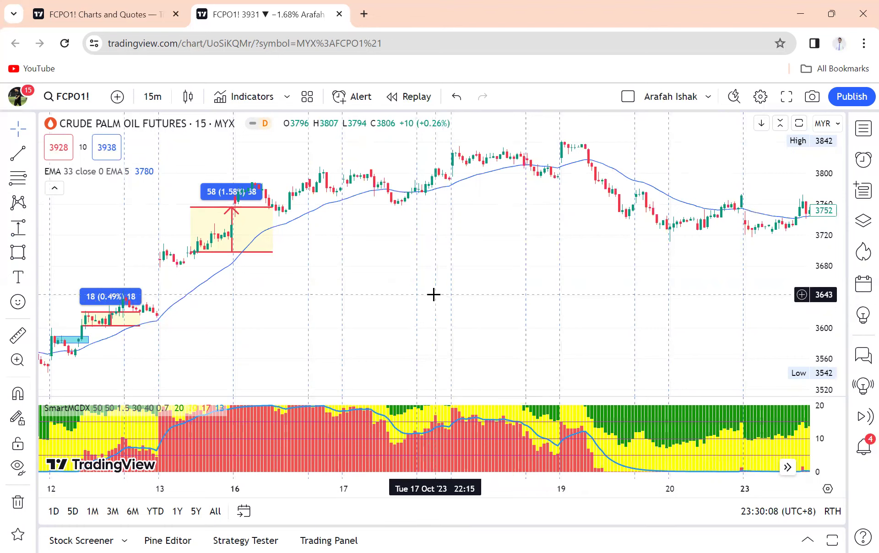
pyautogui.hscroll(-5, 539, 297)
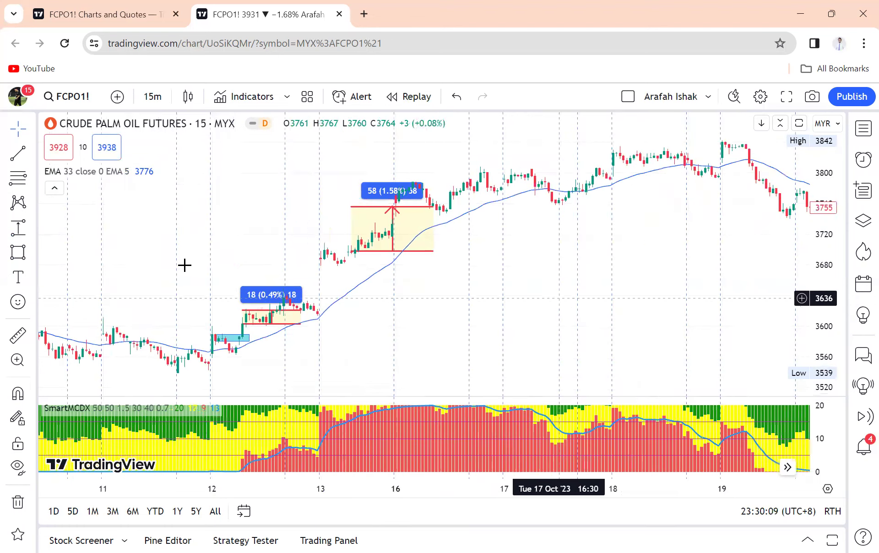
pyautogui.scroll(-2, 185, 265)
pyautogui.scroll(3, 400, 299)
pyautogui.scroll(2, 399, 299)
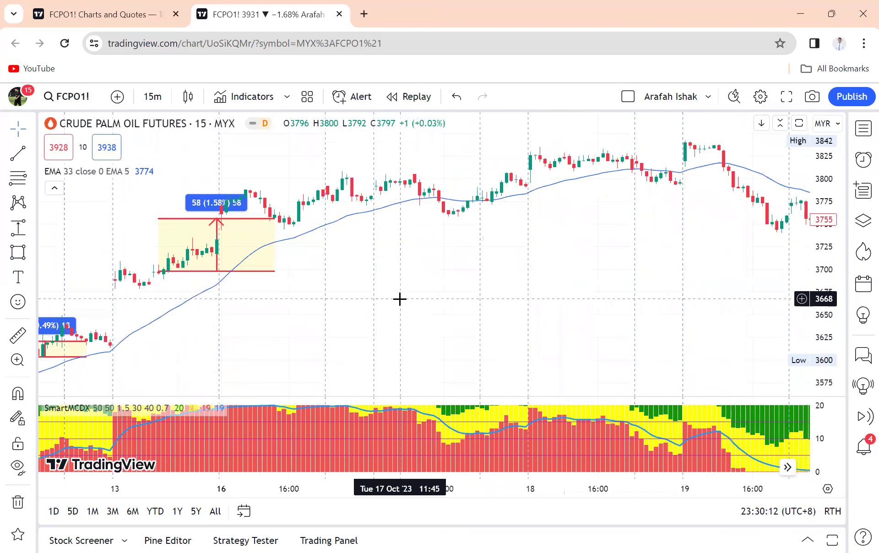